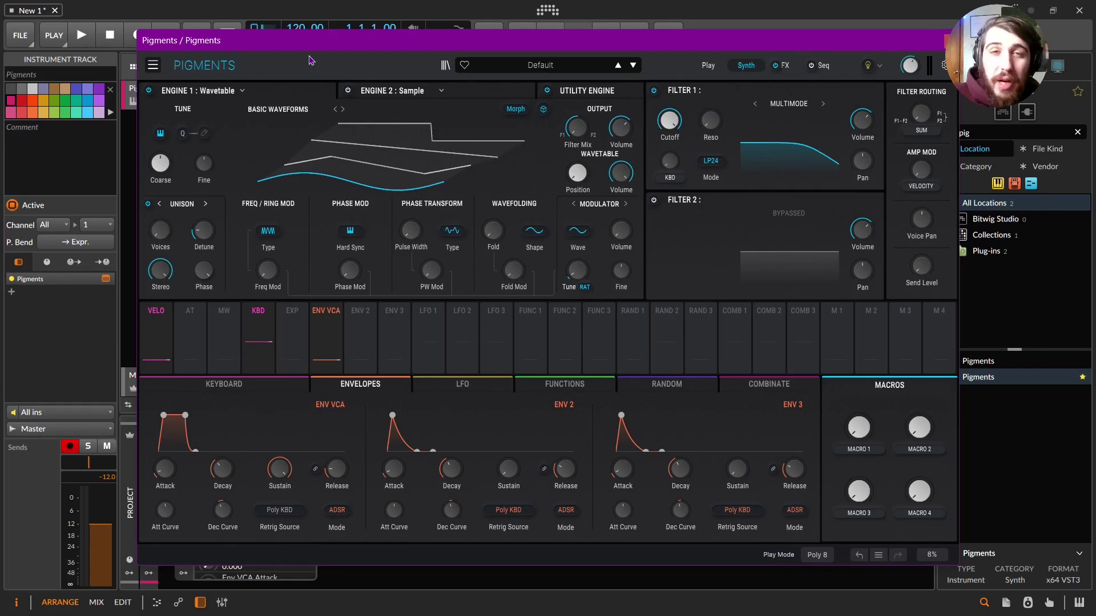
Step: Load the Blues Driver into Muff 2 wavetable from the SF - Gain Pedal folder into Engine 1
left_click(294, 118)
scroll(279, 240, "down", 5)
left_click(285, 271)
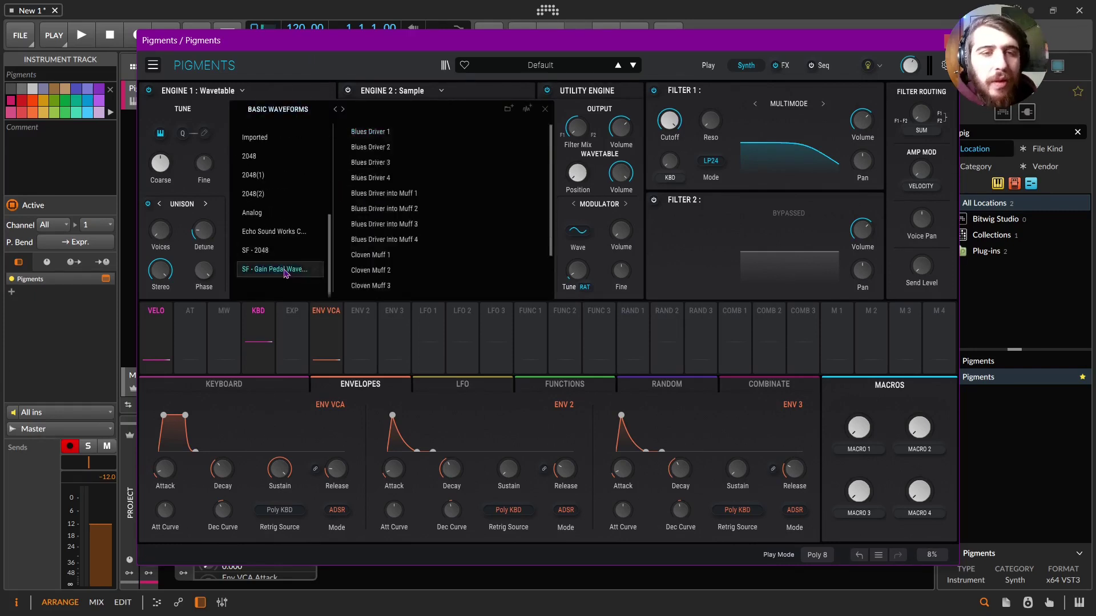
scroll(377, 222, "down", 2)
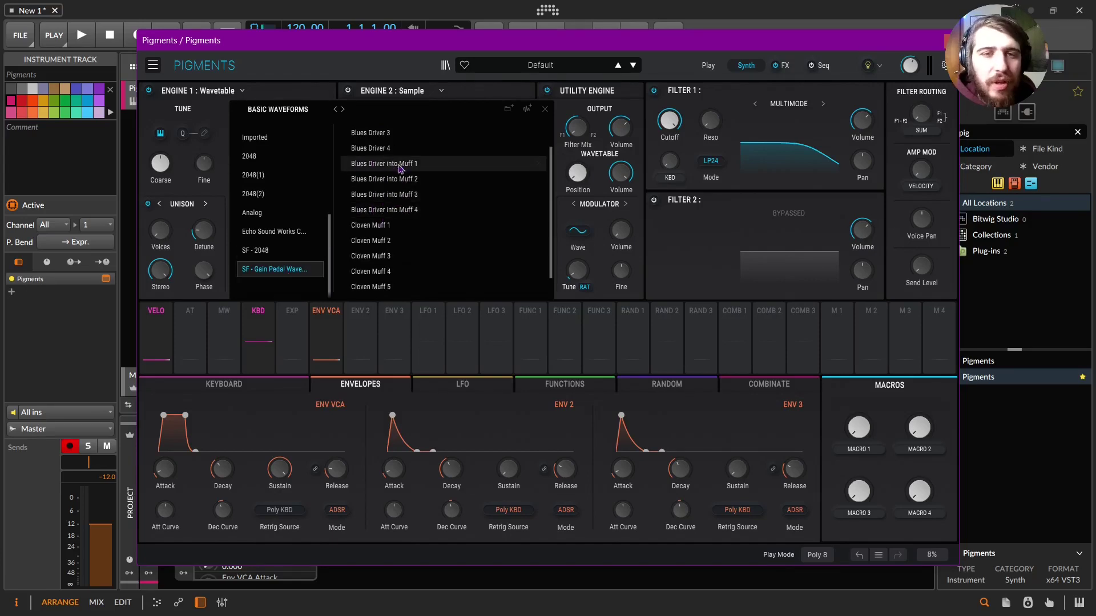
left_click(413, 212)
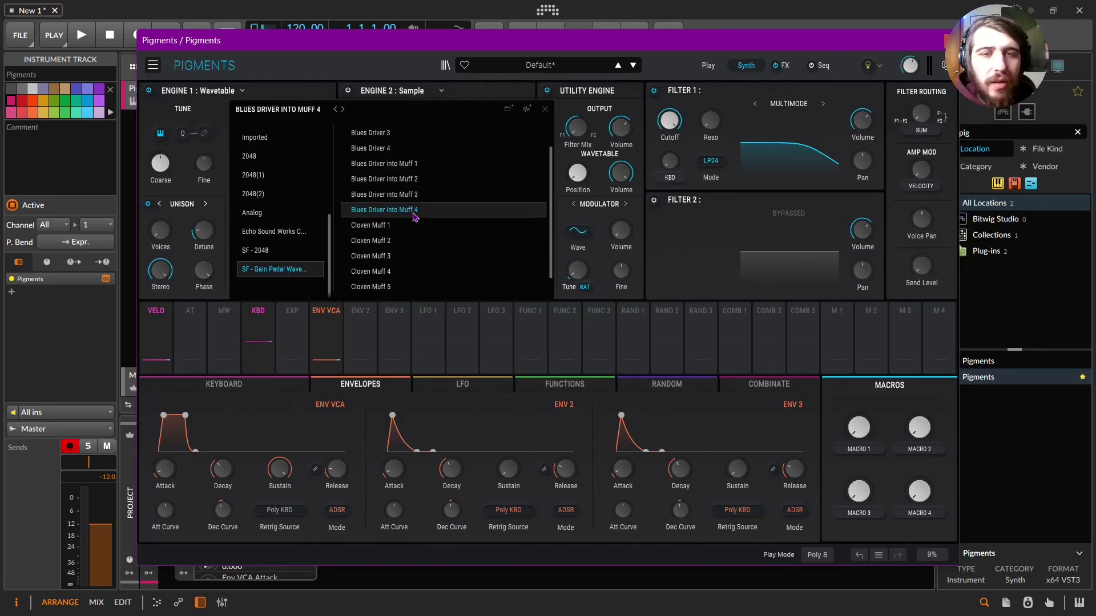
double_click(413, 212)
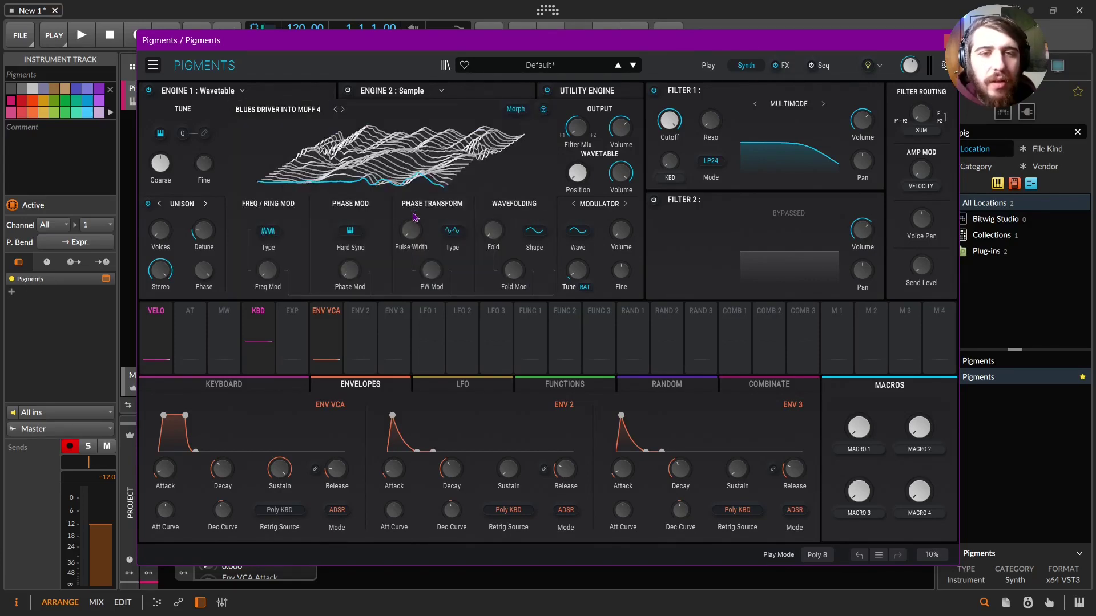
left_click(334, 109)
left_click(361, 186)
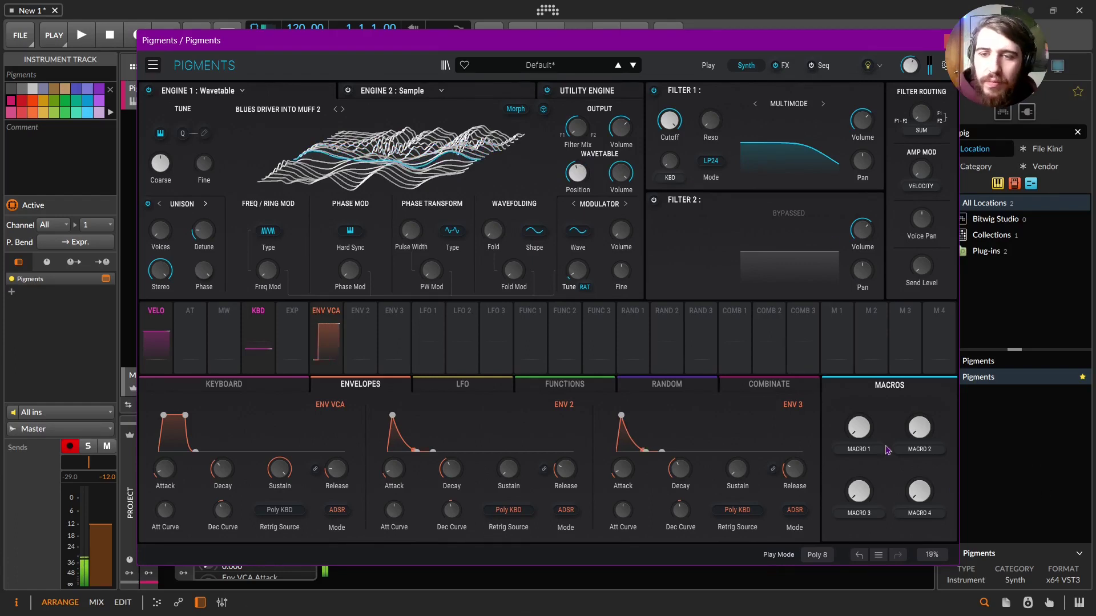
Step: Sweep Engine 1's wavetable position up and down to audition the different frames of the wavetable
left_click_drag(577, 172, 577, 147)
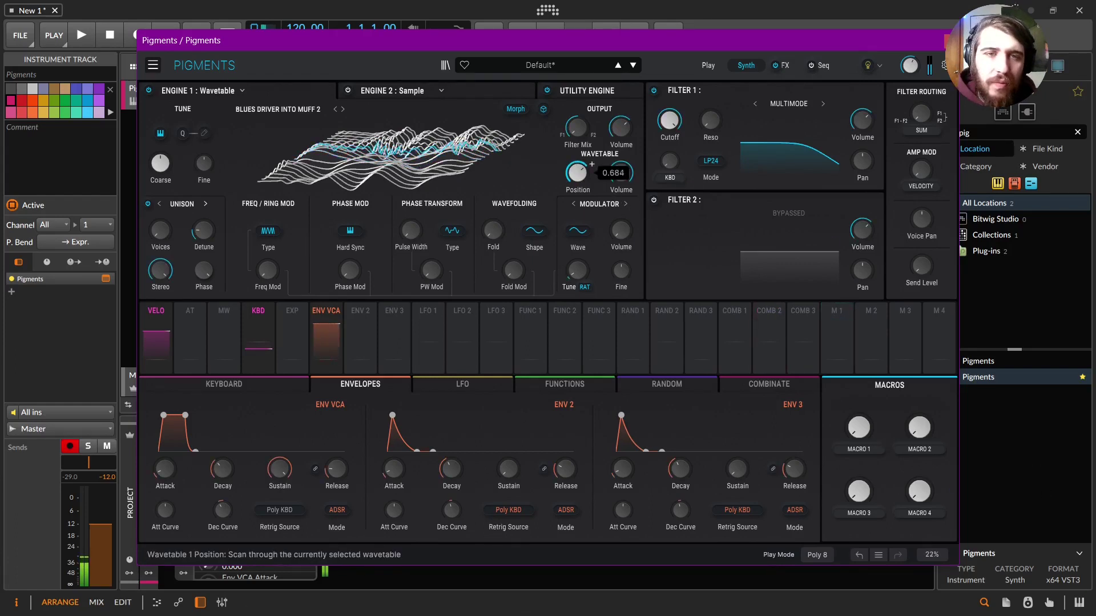
scroll(591, 164, "down", 10)
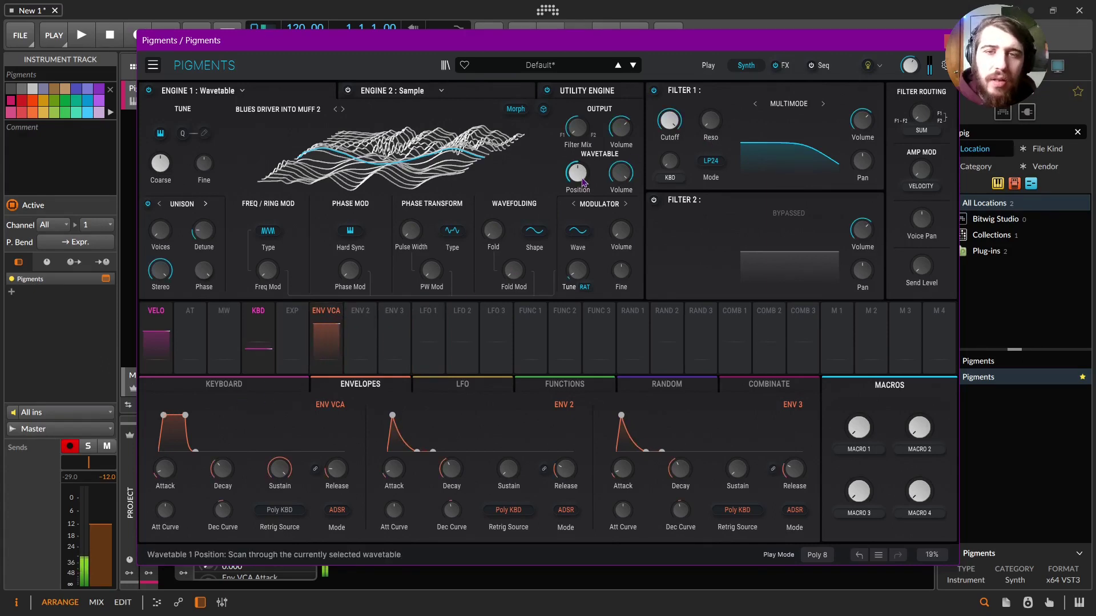
left_click_drag(583, 176, 584, 204)
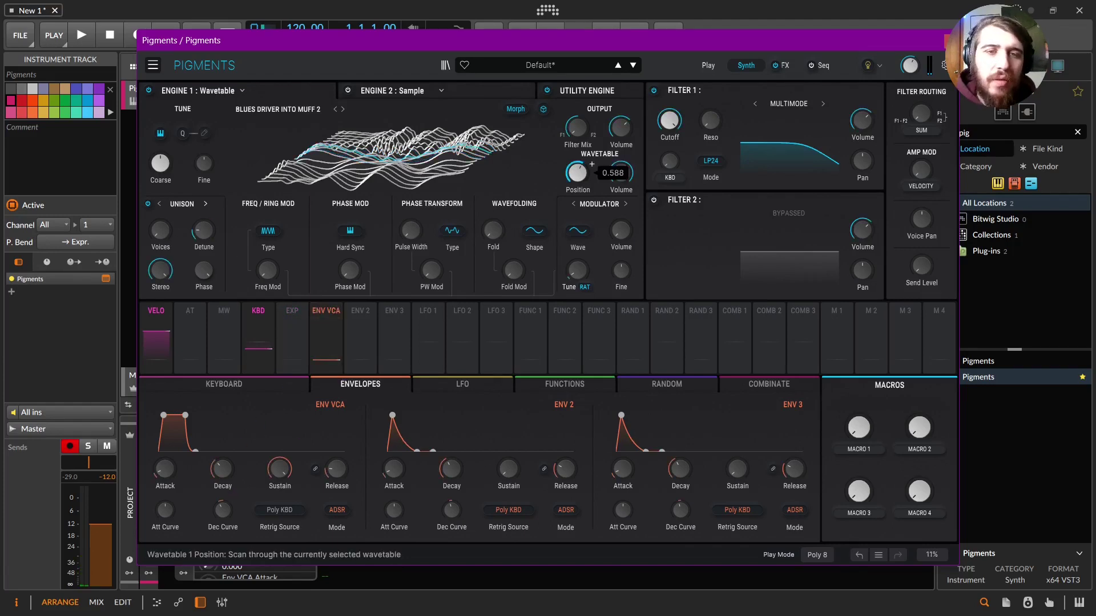
Step: Modulate Engine 1's wavetable position with LFO 1 and set LFO 1's rate to about 0.22 Hz
left_click_drag(428, 313, 570, 182)
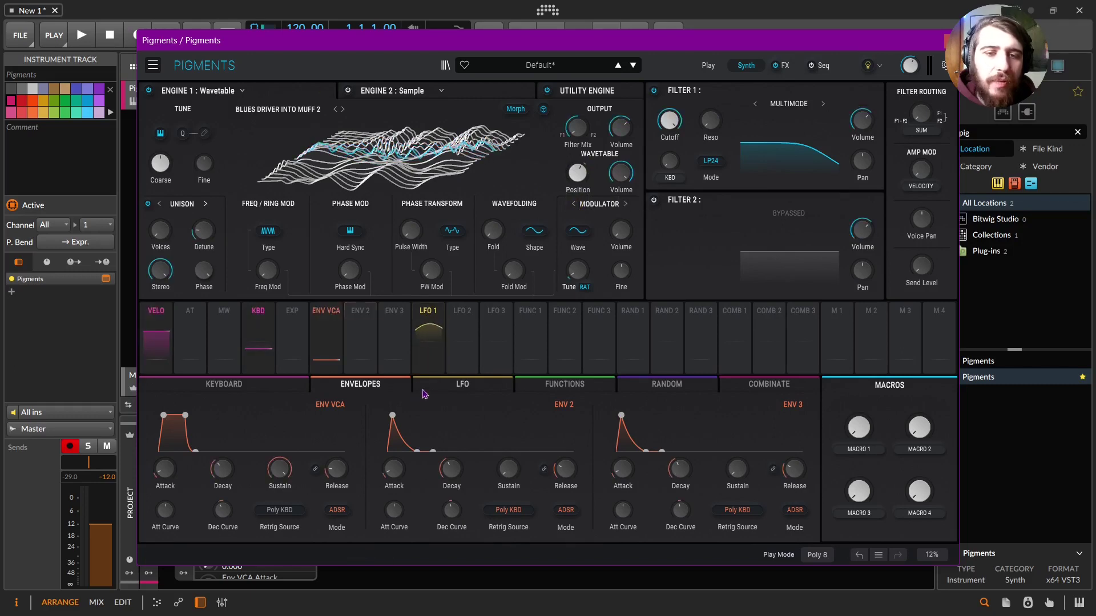
left_click(440, 384)
left_click_drag(188, 471, 187, 463)
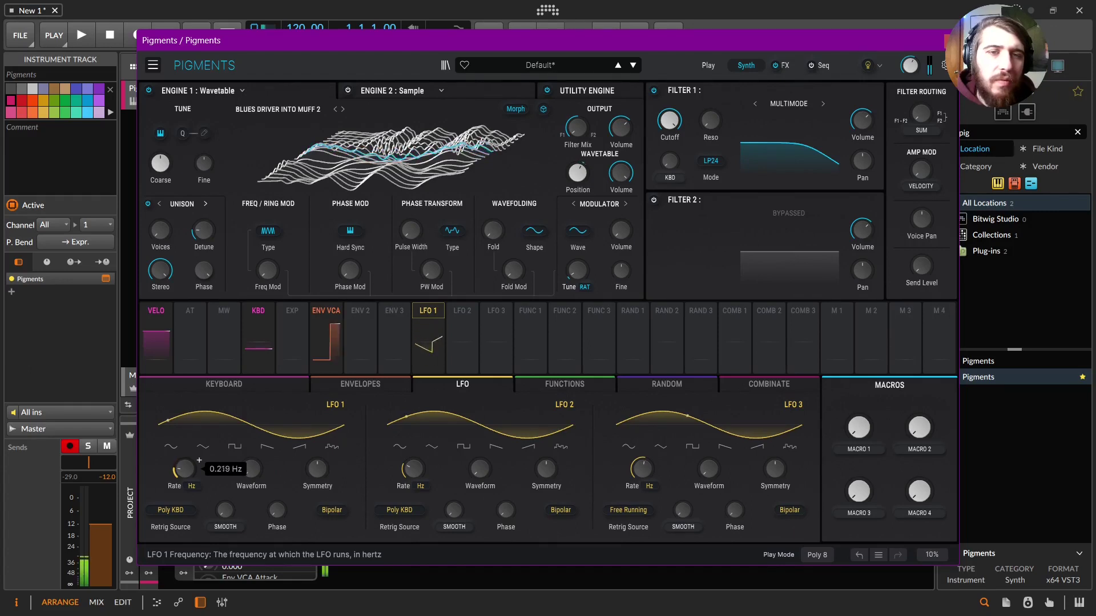
scroll(199, 460, "down", 3)
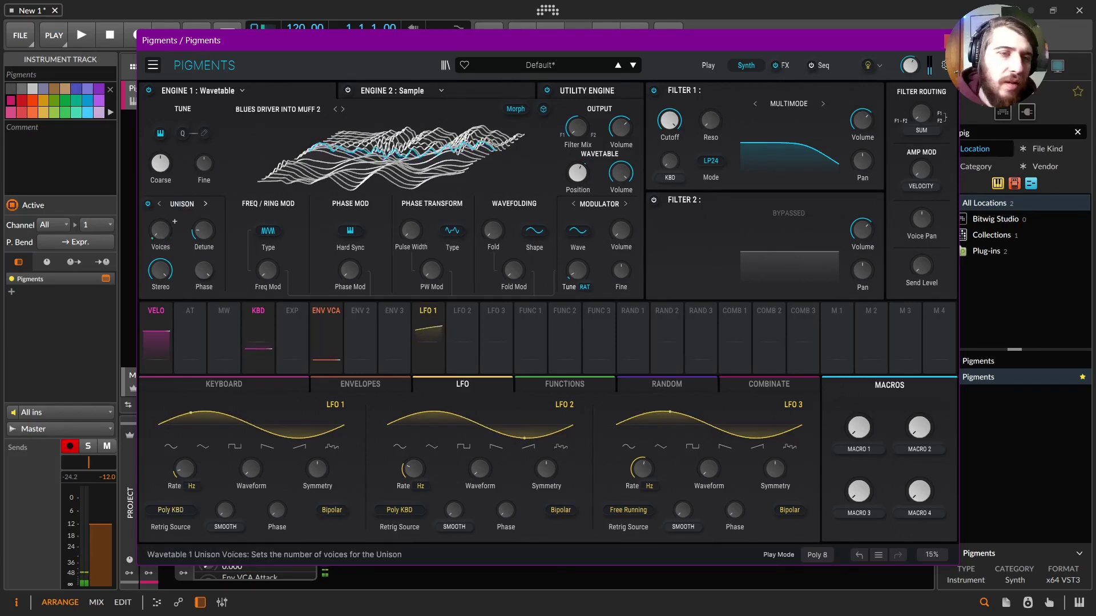
Step: Raise the number of unison voices on Engine 1 and narrow the unison stereo spread to a low amount
mouse_move(175, 222)
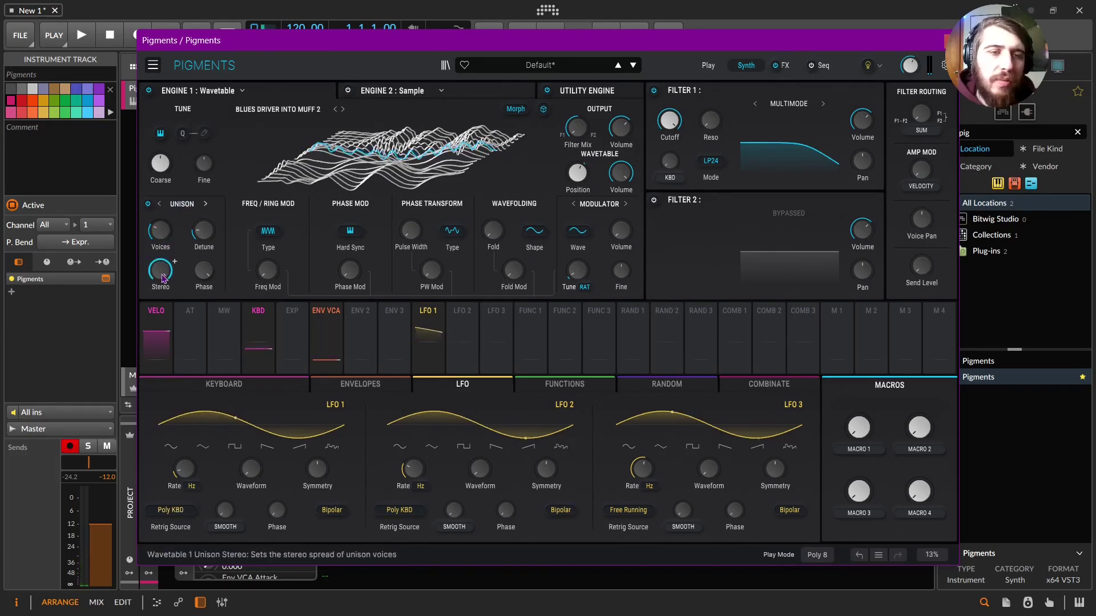
mouse_move(175, 261)
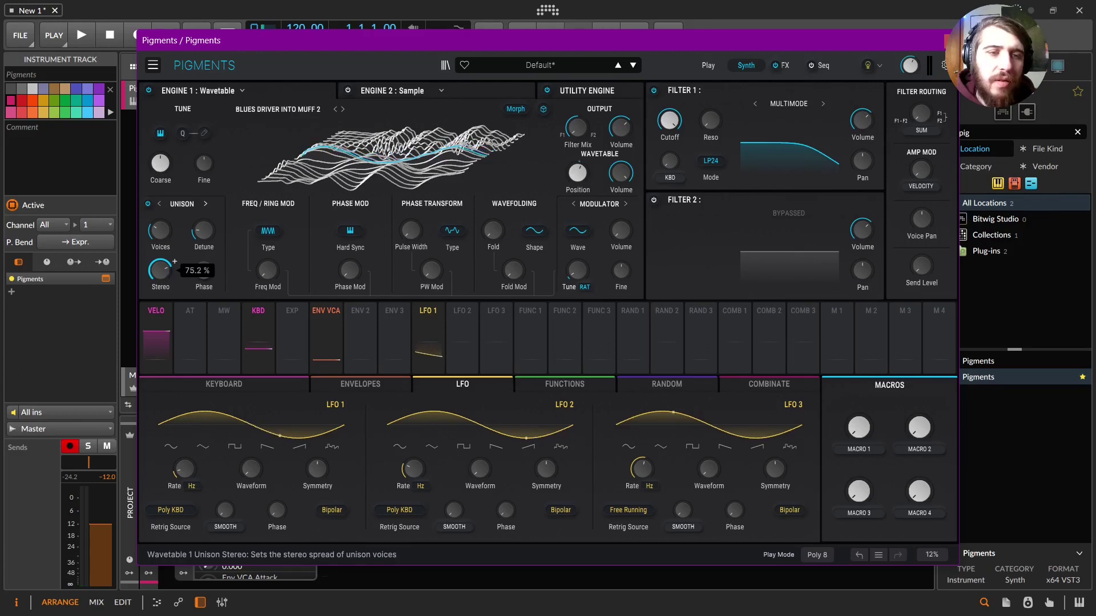
left_click_drag(160, 270, 160, 302)
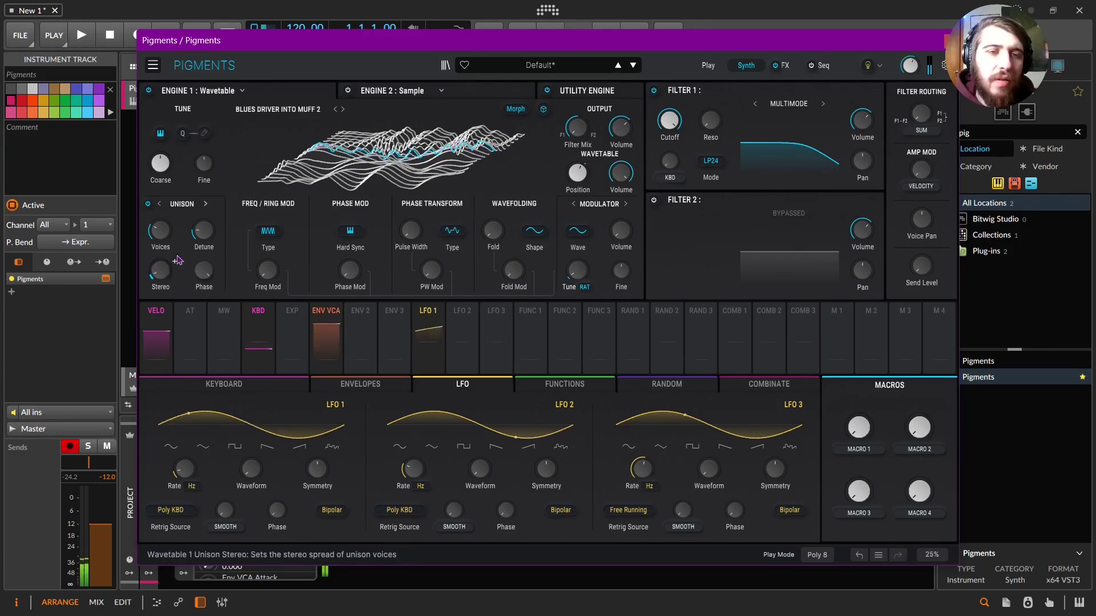
mouse_move(204, 230)
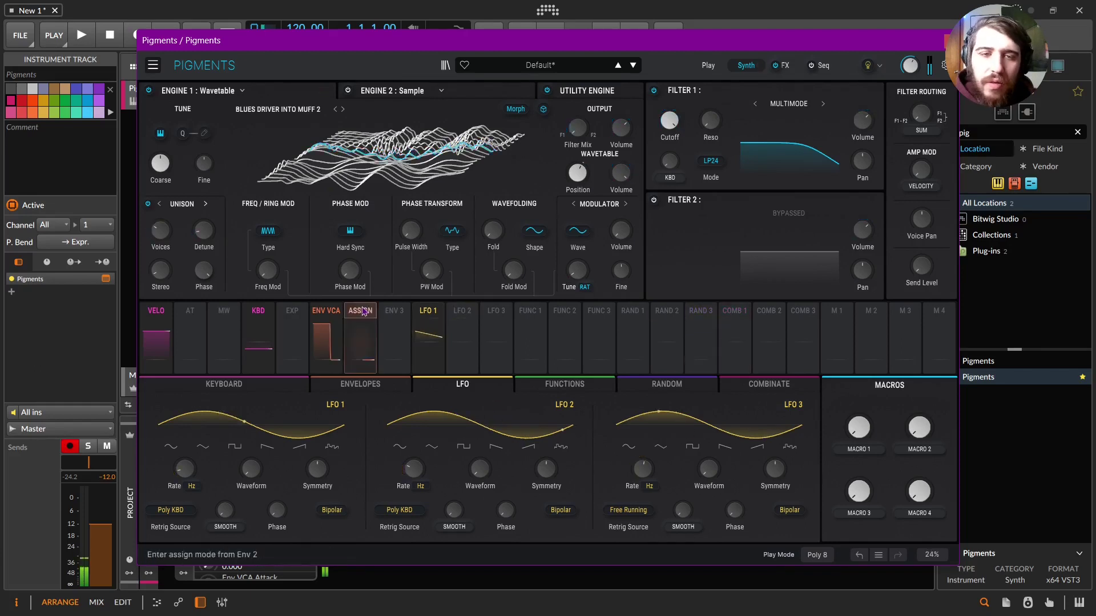
Step: Modulate Engine 1's fine tuning with Env 2 at an amount of 0.30 and shorten Env 2's decay
left_click(374, 323)
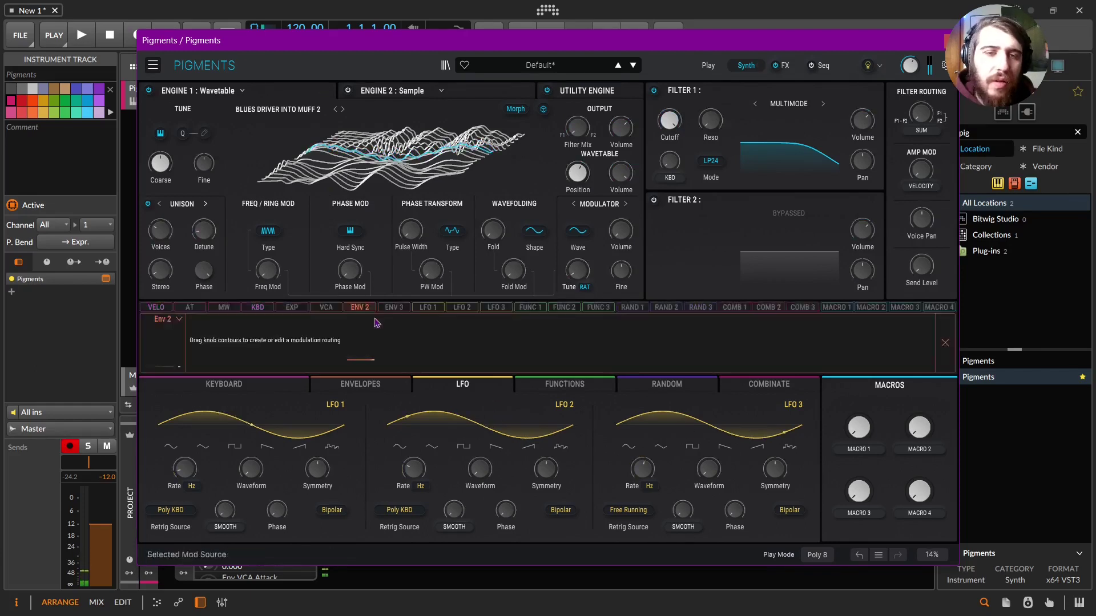
left_click(375, 384)
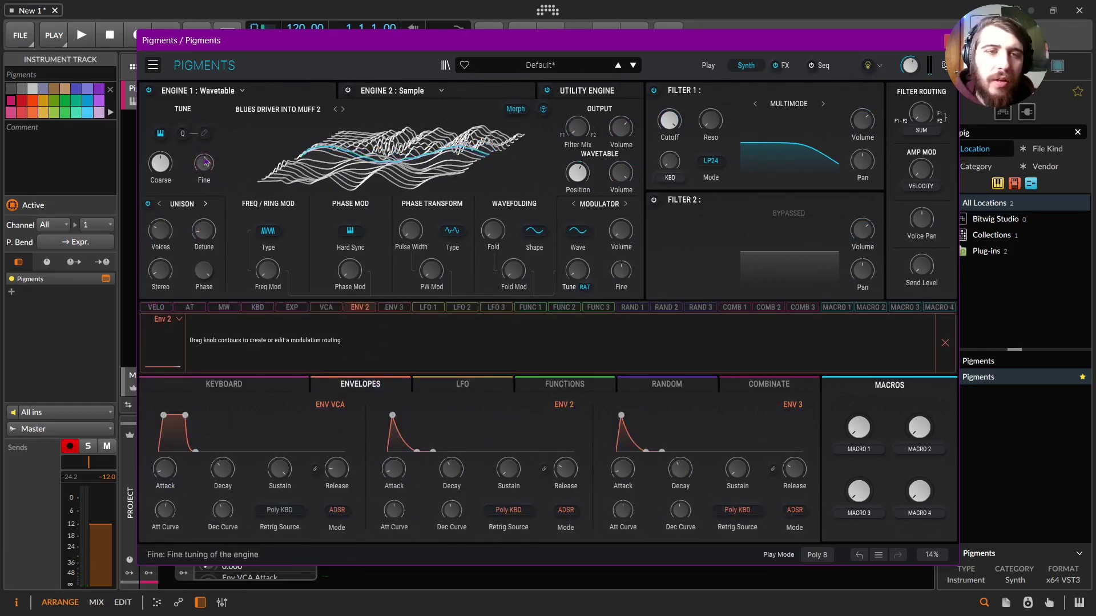
mouse_move(203, 154)
left_mouse_down()
mouse_move(204, 145)
mouse_move(206, 172)
left_mouse_up()
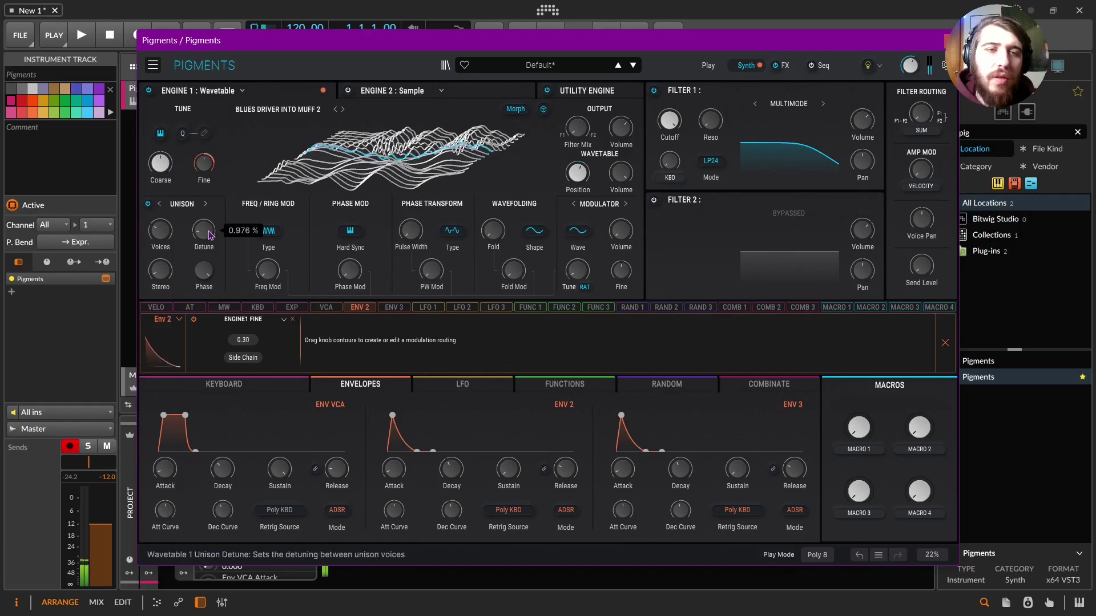
left_click(946, 340)
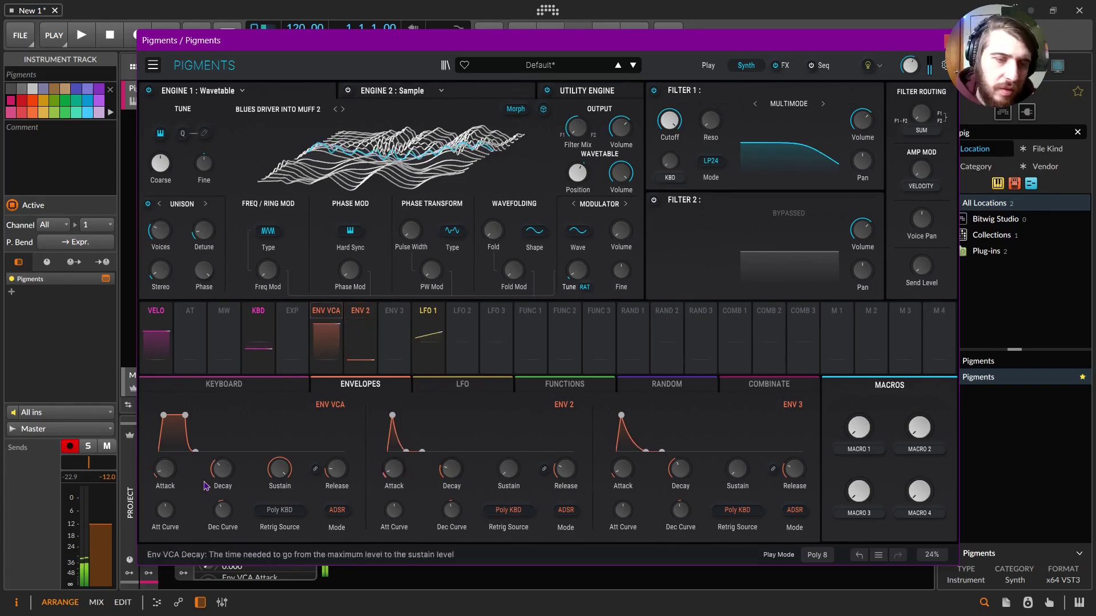
Step: Raise the glide time in the keyboard play settings and switch the play mode to Legato
left_click(240, 384)
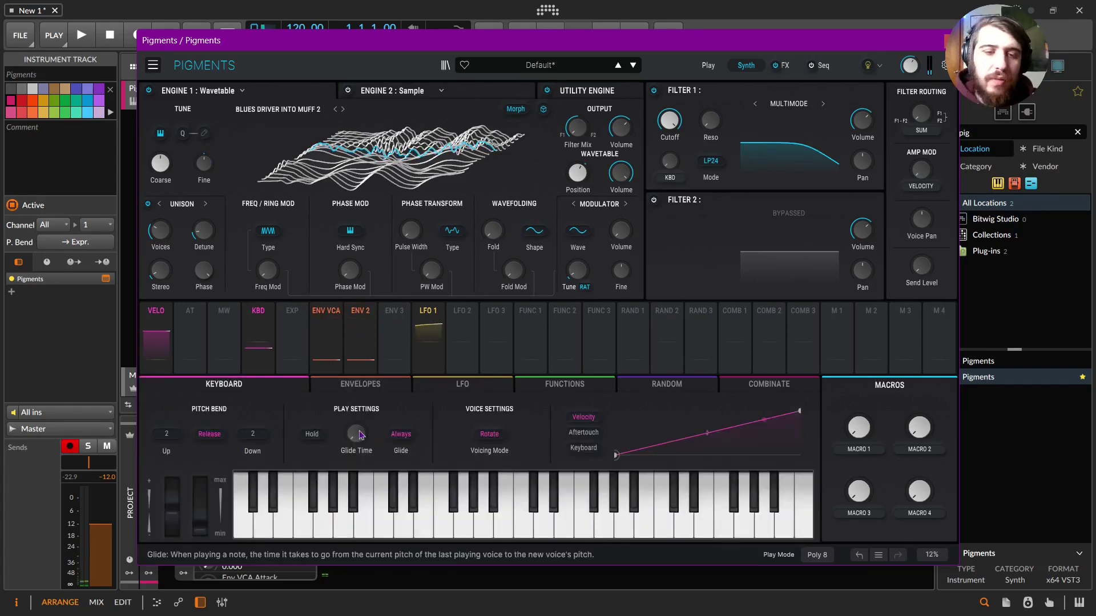
left_click_drag(359, 434, 359, 404)
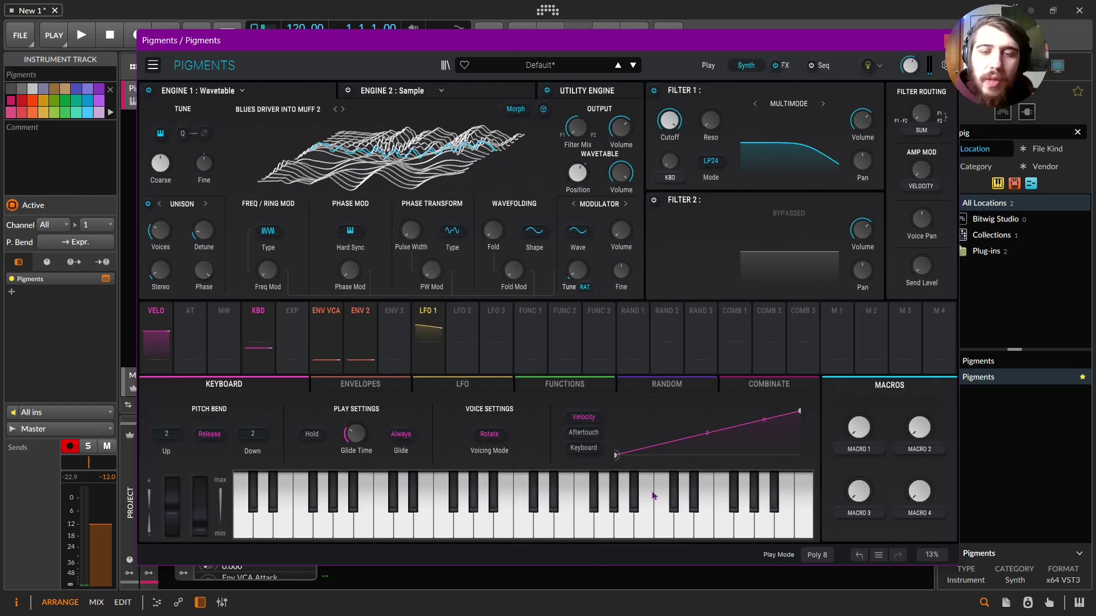
left_click(812, 561)
left_click(820, 401)
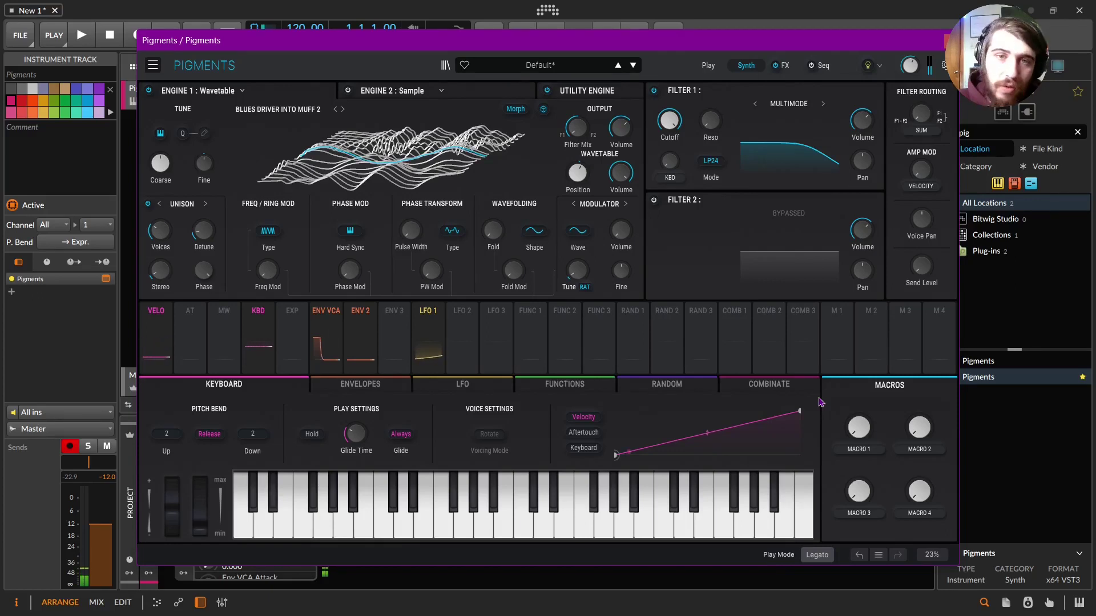
Step: Change Filter 1 to the SEM type and lower its cutoff to about 629 Hz
left_click(788, 103)
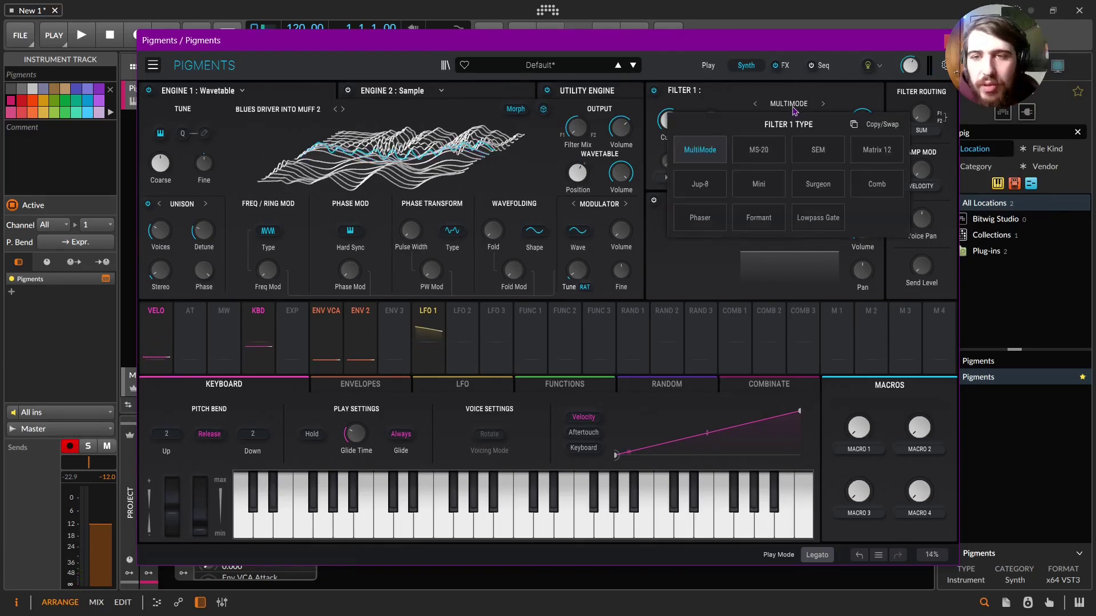
left_click(789, 152)
mouse_move(683, 112)
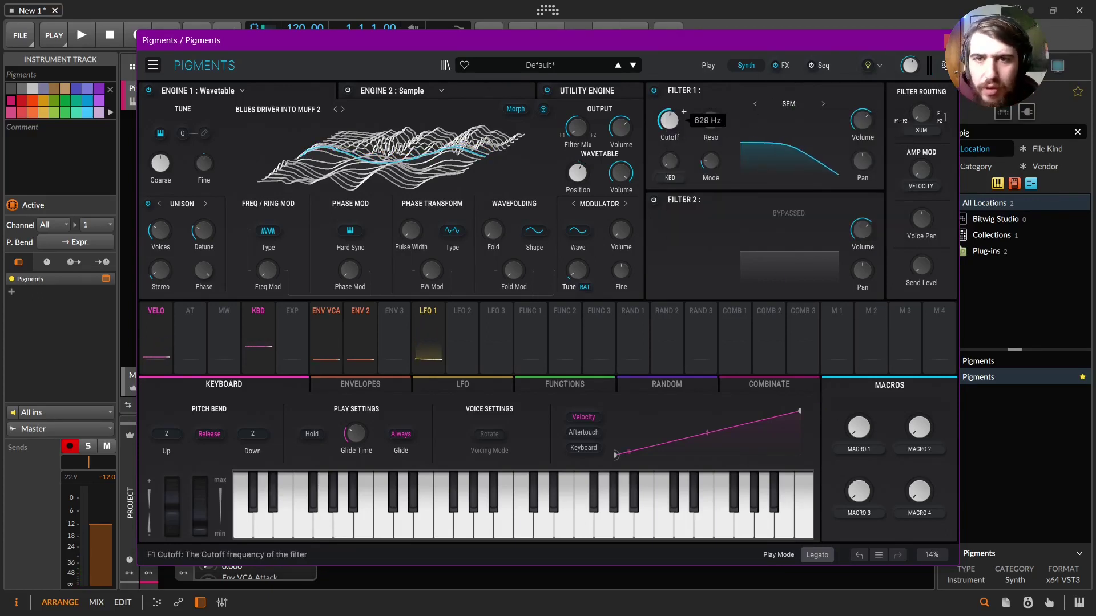
Step: Shape the envelopes by lowering Env VCA's sustain and raising Env 3's sustain above the midpoint
left_click(360, 384)
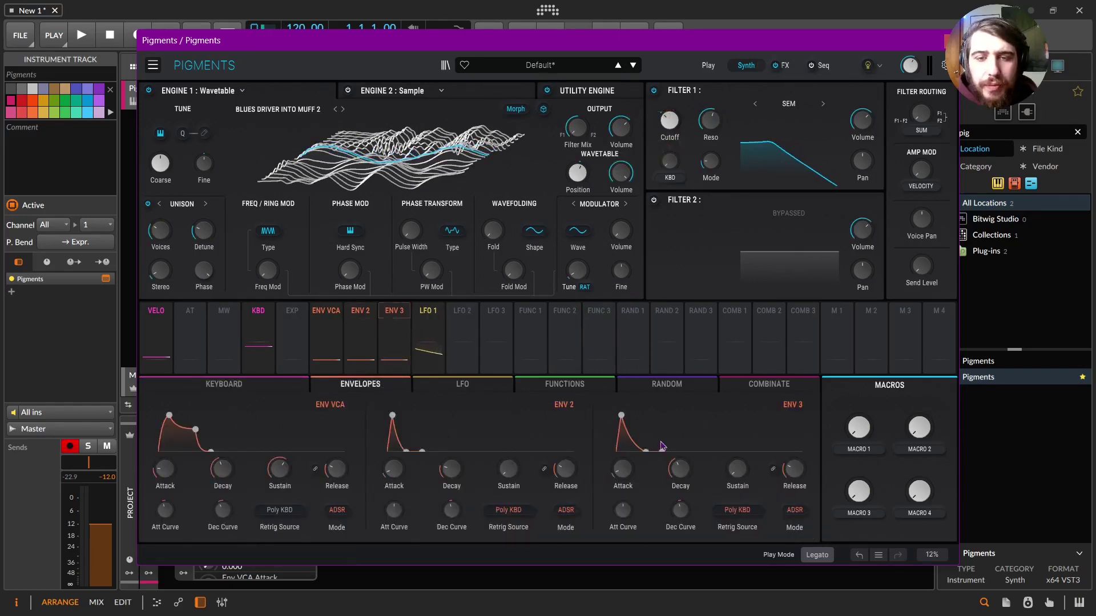
left_click_drag(737, 469, 737, 456)
mouse_move(797, 472)
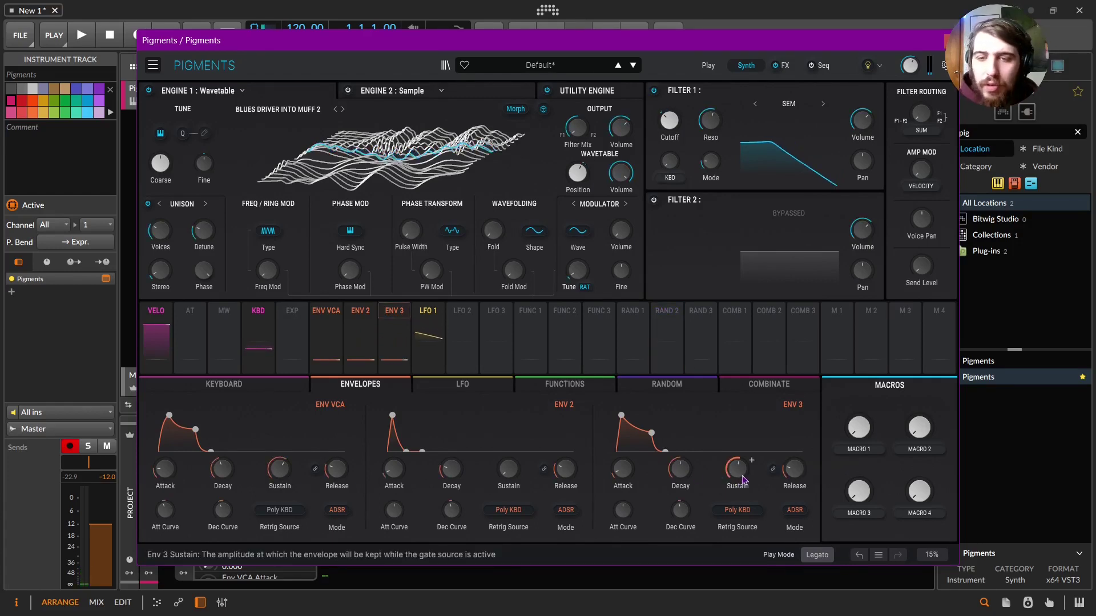
left_click_drag(742, 480, 742, 471)
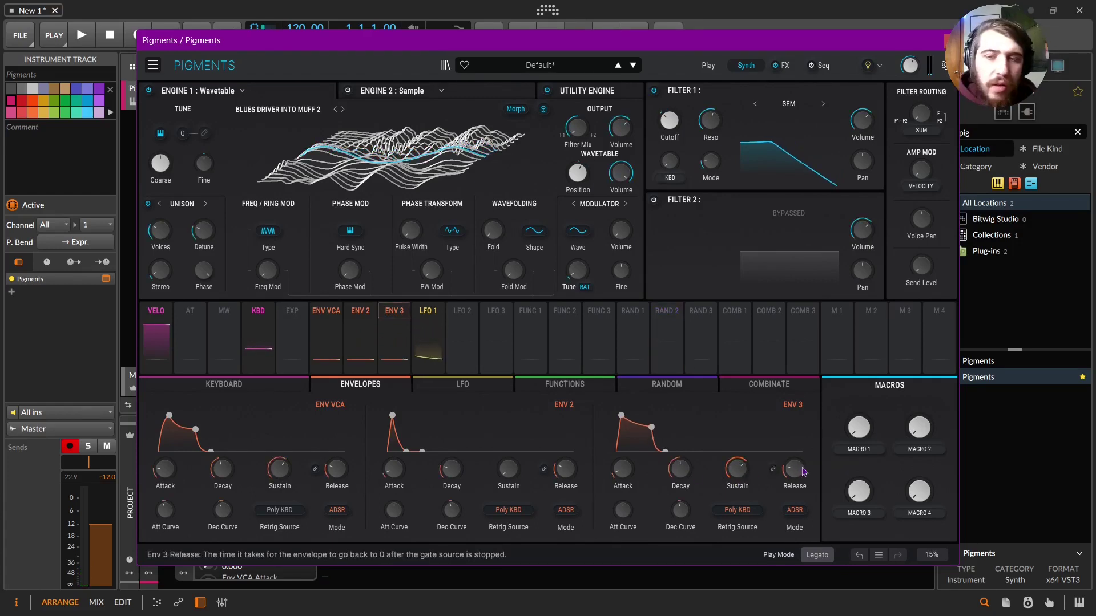
Step: Enable Filter 2 as a 2-pole Phaser with its cutoff at about 138 Hz, modulated by LFO 1
left_click(654, 200)
left_click(785, 216)
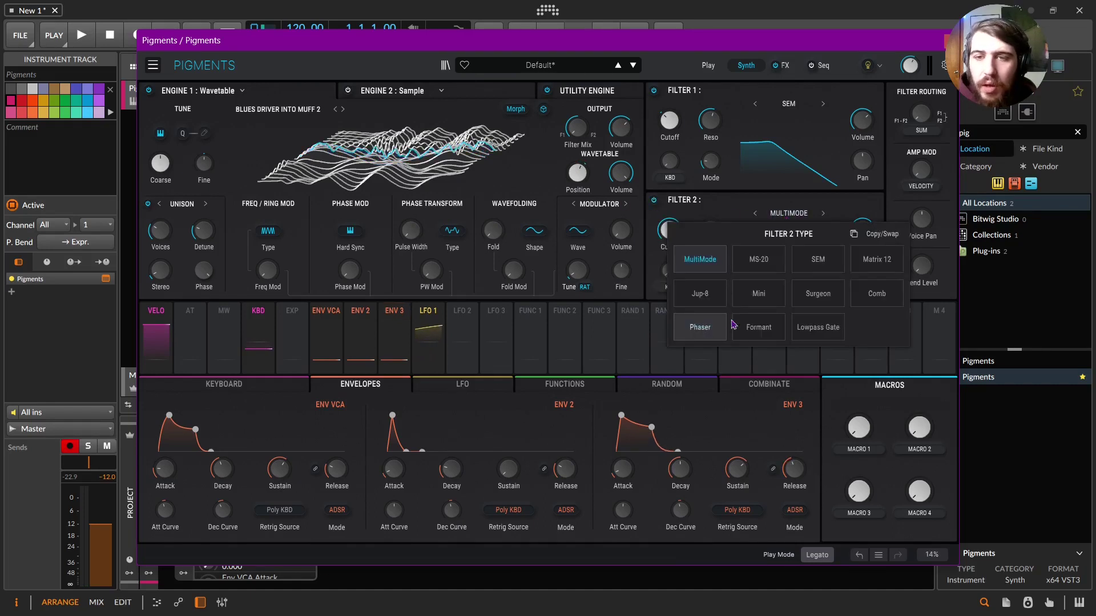
left_click(713, 328)
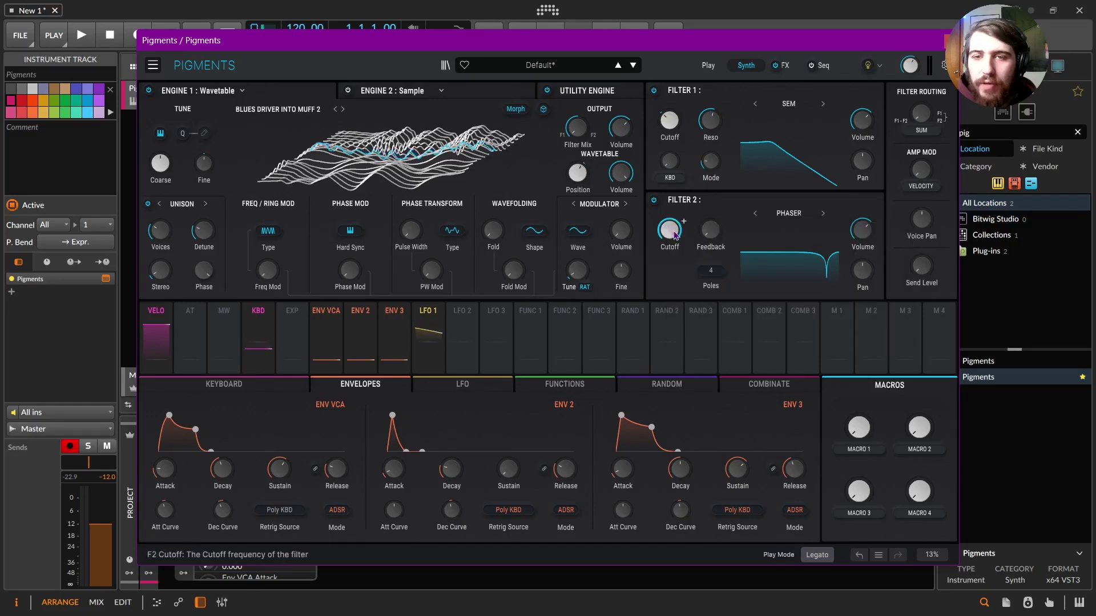
left_click_drag(674, 234, 719, 283)
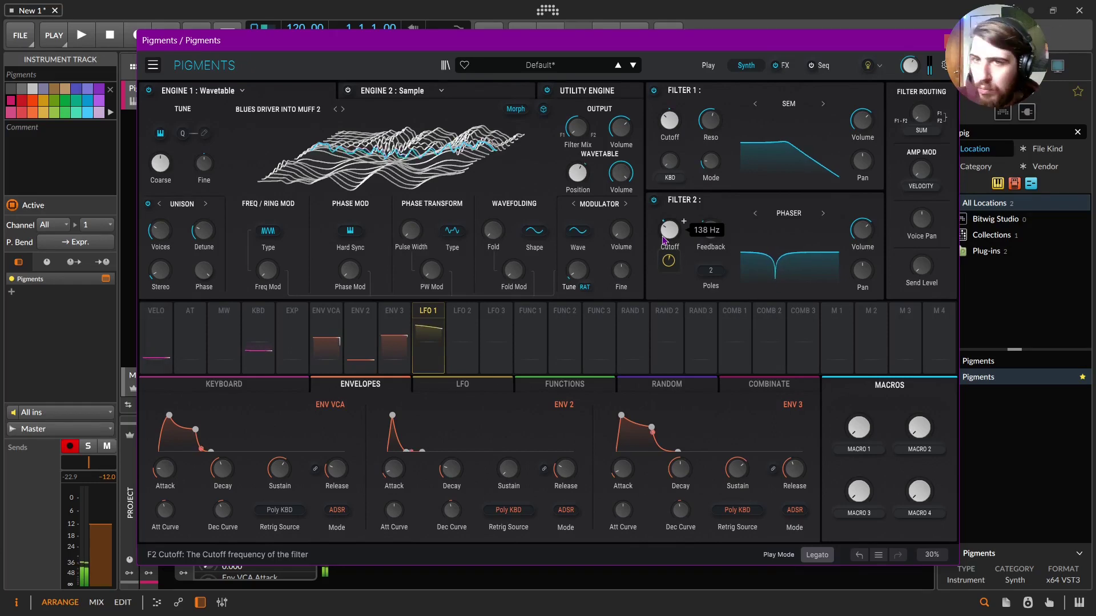
Step: Try the Germanium distortion type in the FX A chain with its drive at about 23 dB
left_click(587, 90)
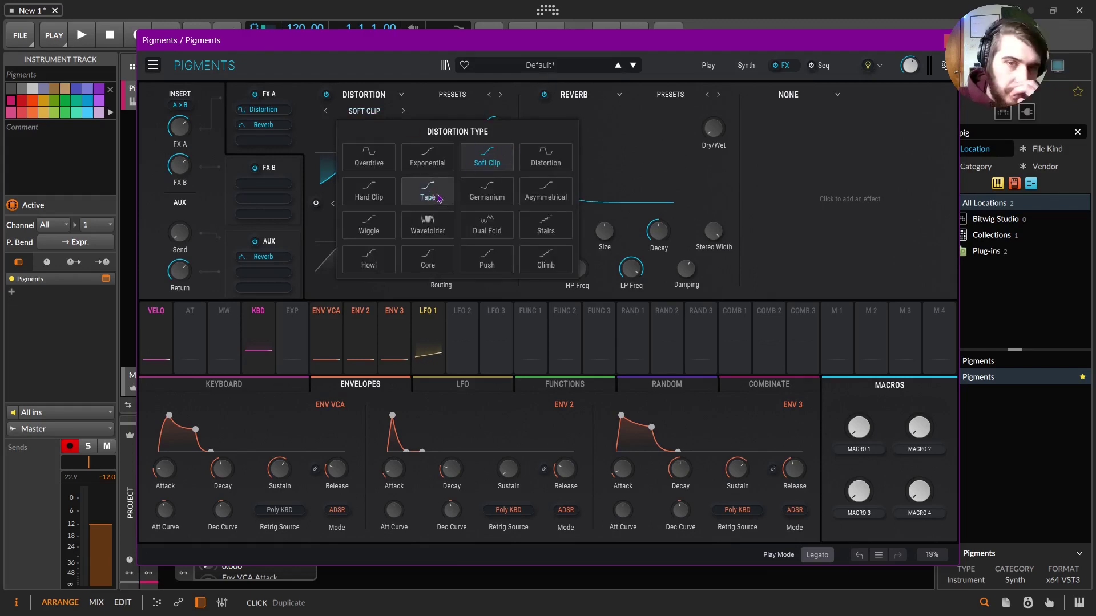
left_click(486, 196)
mouse_move(443, 180)
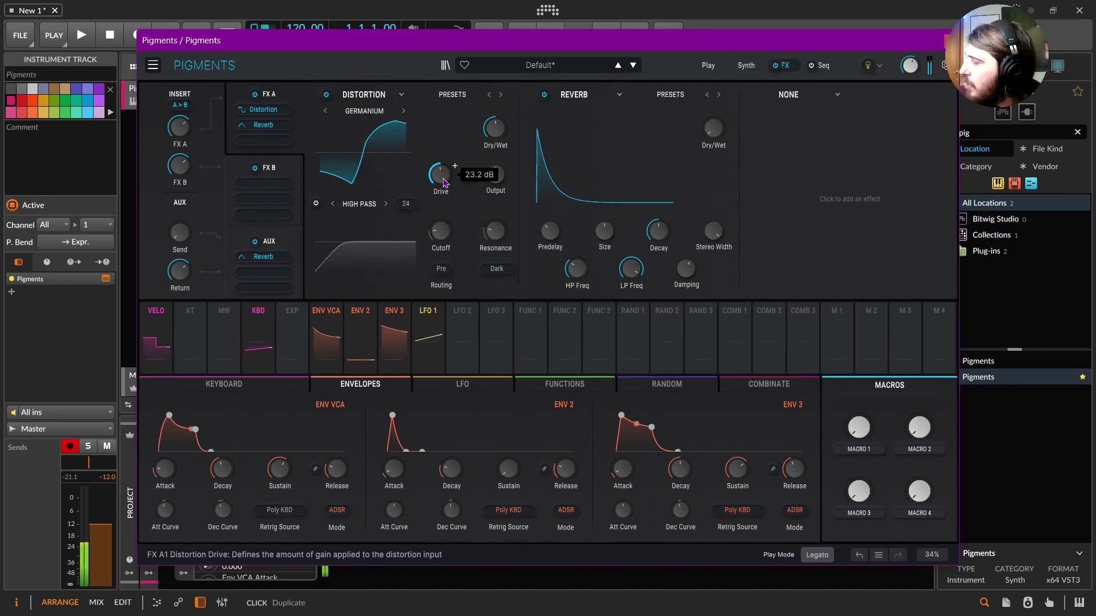
Step: Change the FX A distortion type to Core and set its drive to 0 dB
left_click(366, 112)
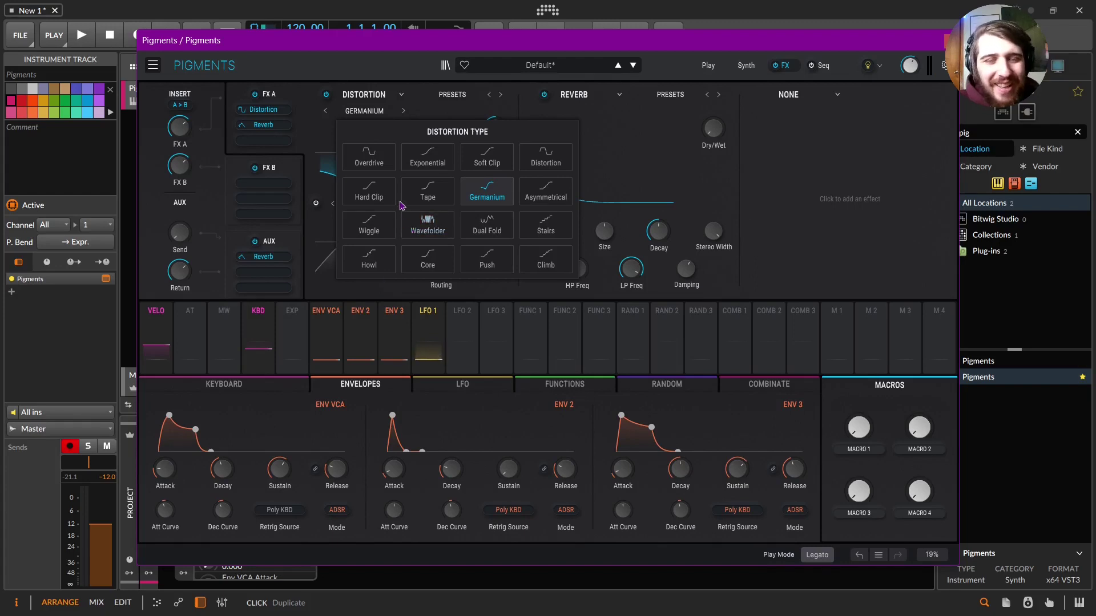
left_click(447, 266)
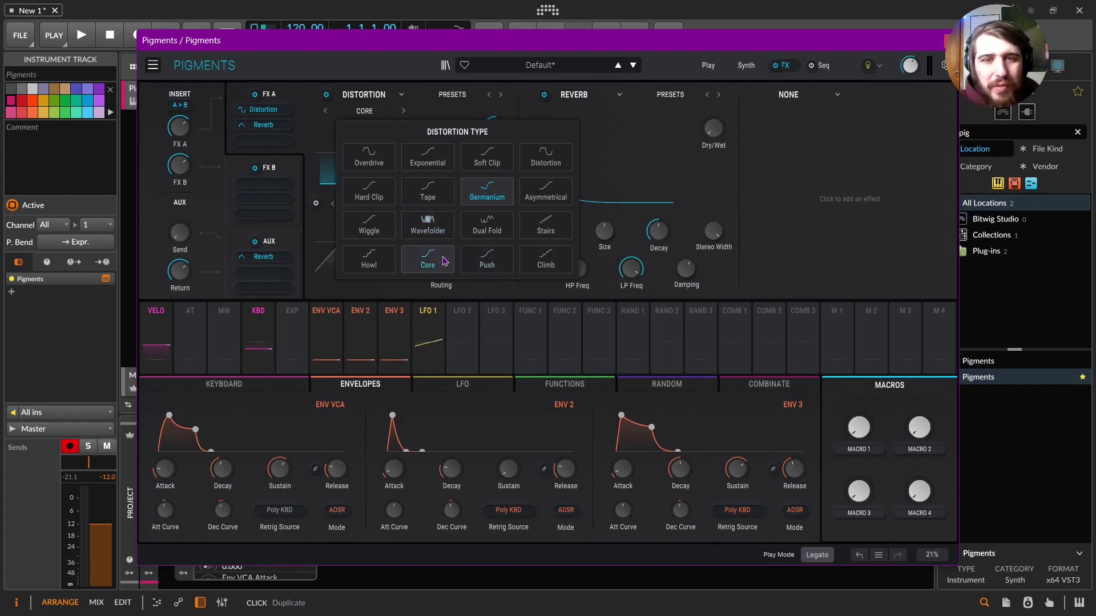
left_click_drag(454, 179, 455, 165)
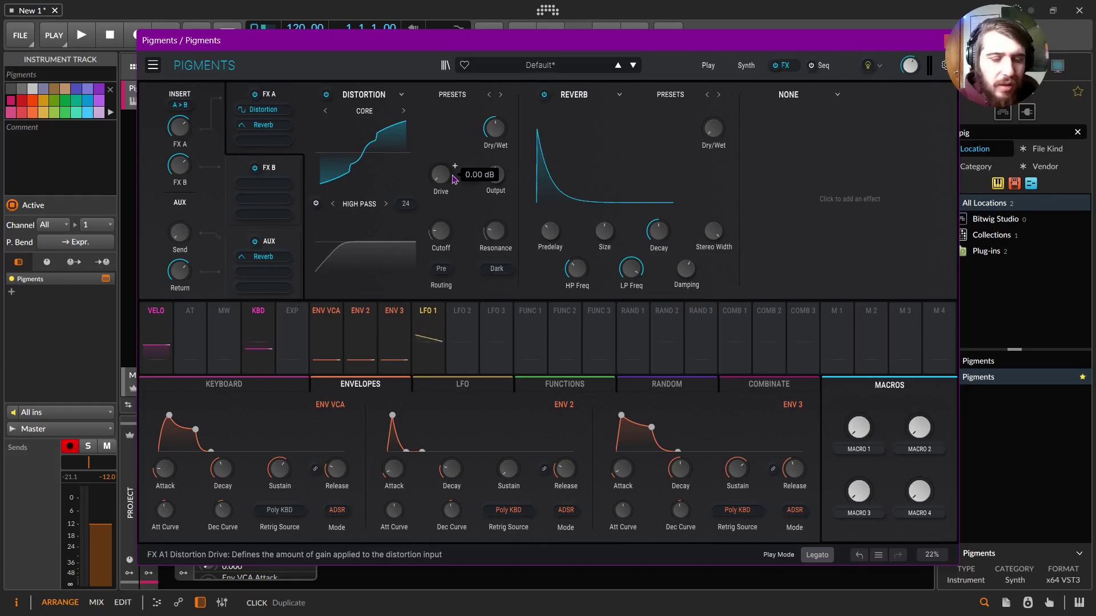
Step: Set the FX A distortion's drive to about 5 dB and its dry/wet mix to about 13%
left_click_drag(455, 166, 455, 168)
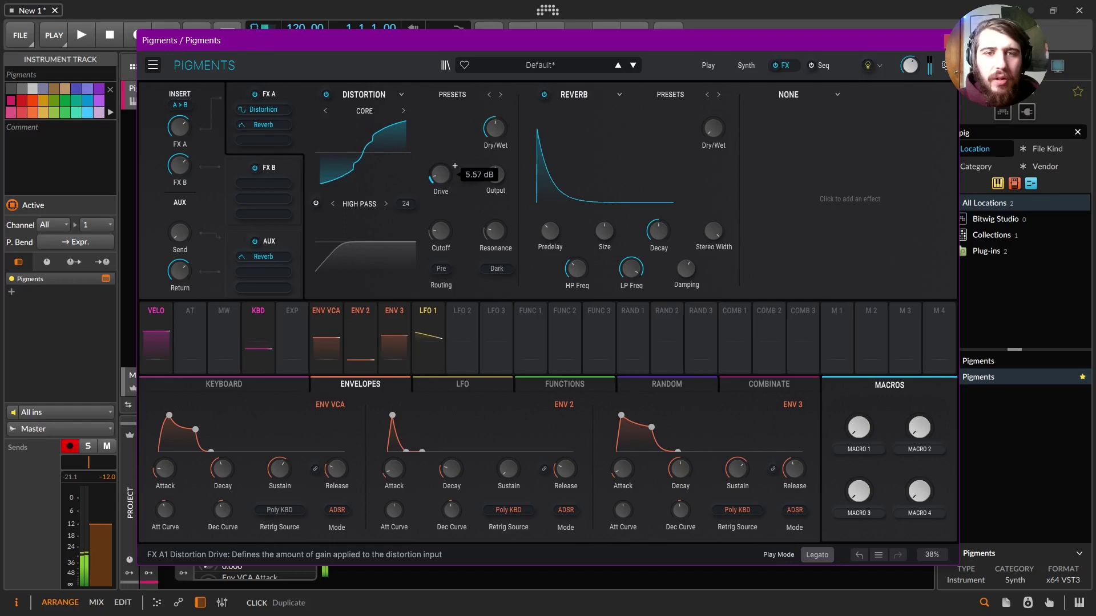
mouse_move(489, 134)
left_mouse_down()
mouse_move(489, 165)
mouse_move(439, 168)
mouse_move(492, 114)
left_mouse_up()
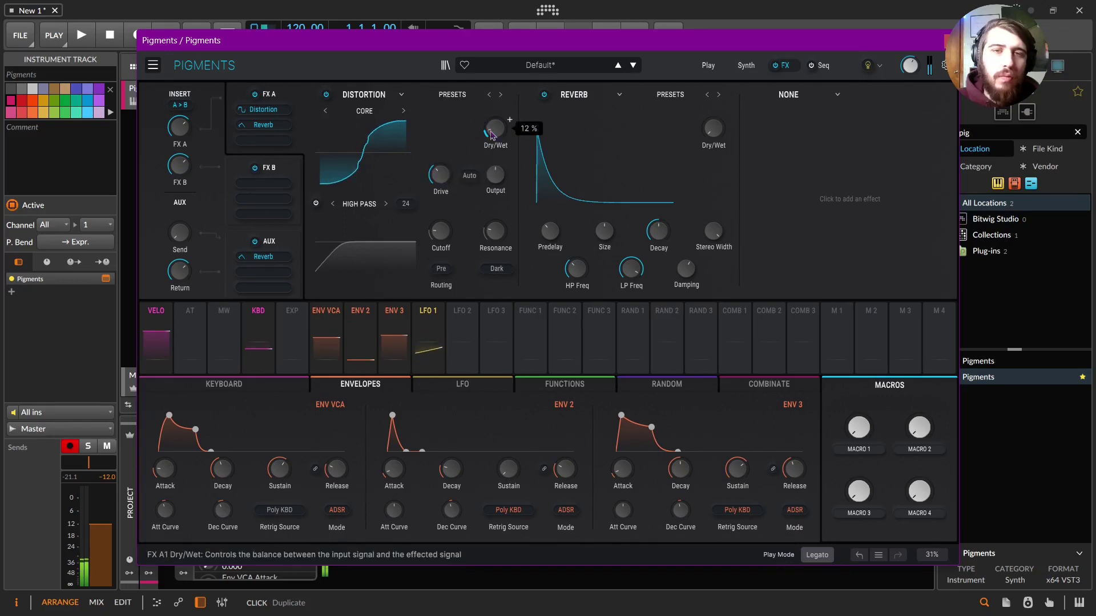
left_click_drag(440, 175, 440, 176)
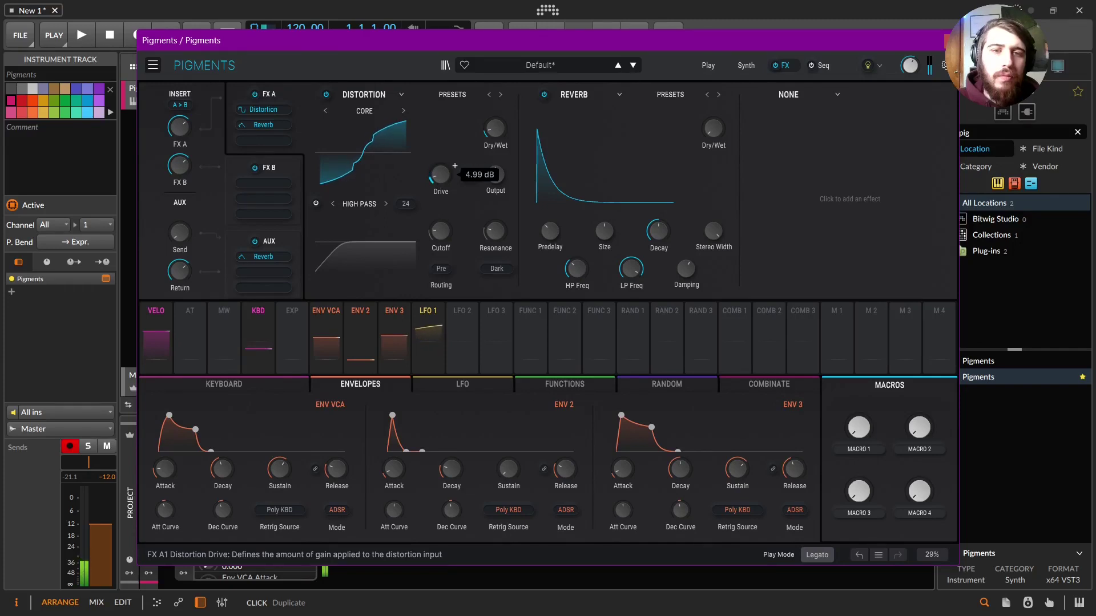
left_click_drag(509, 122, 509, 119)
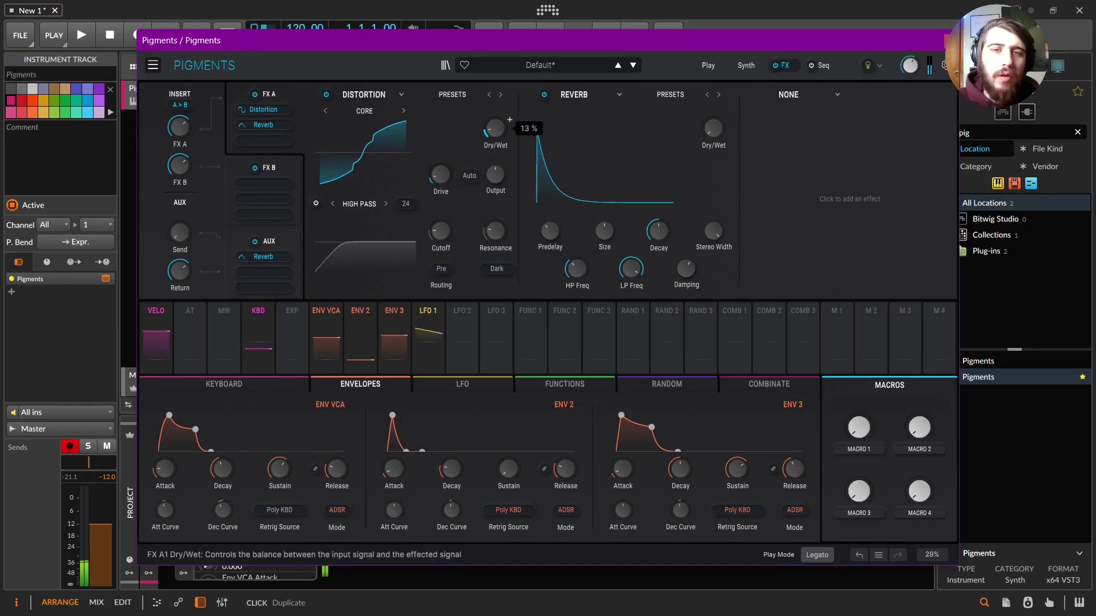
Step: Reduce the distortion's drive to 2.88 dB and enable its slope-36 Band Pass filter with Pre routing, modulating the cutoff slightly from LFO 1
mouse_move(439, 316)
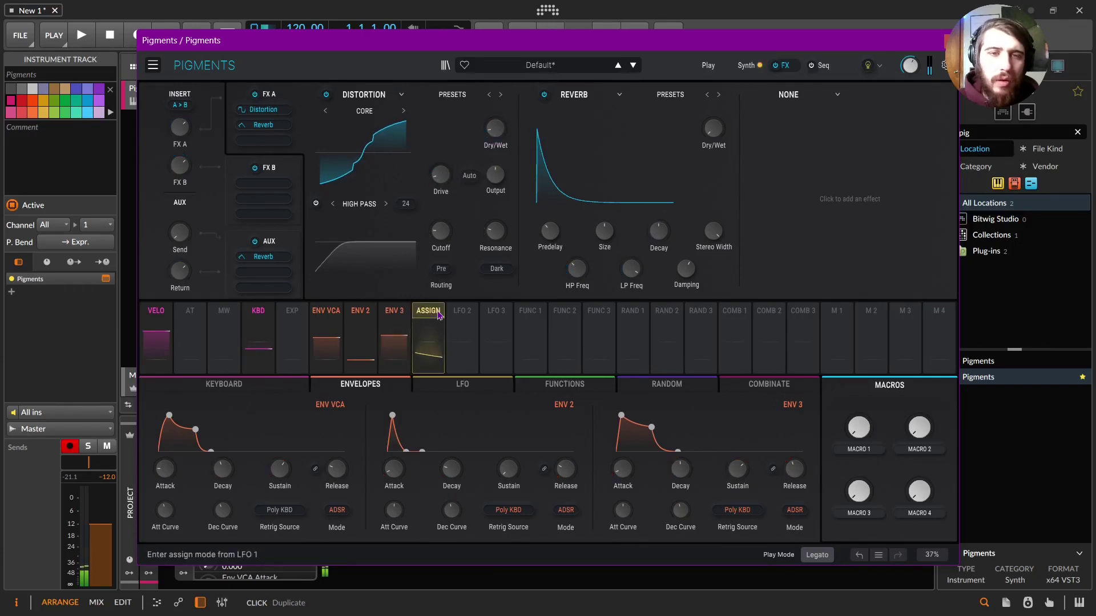
left_click(440, 315)
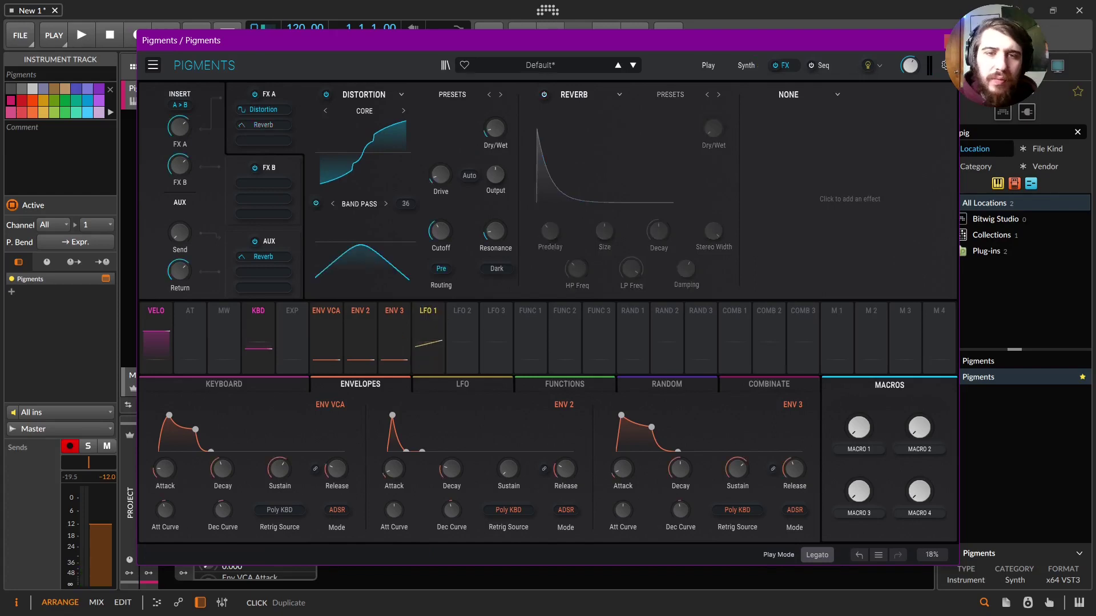
left_click_drag(455, 171, 455, 172)
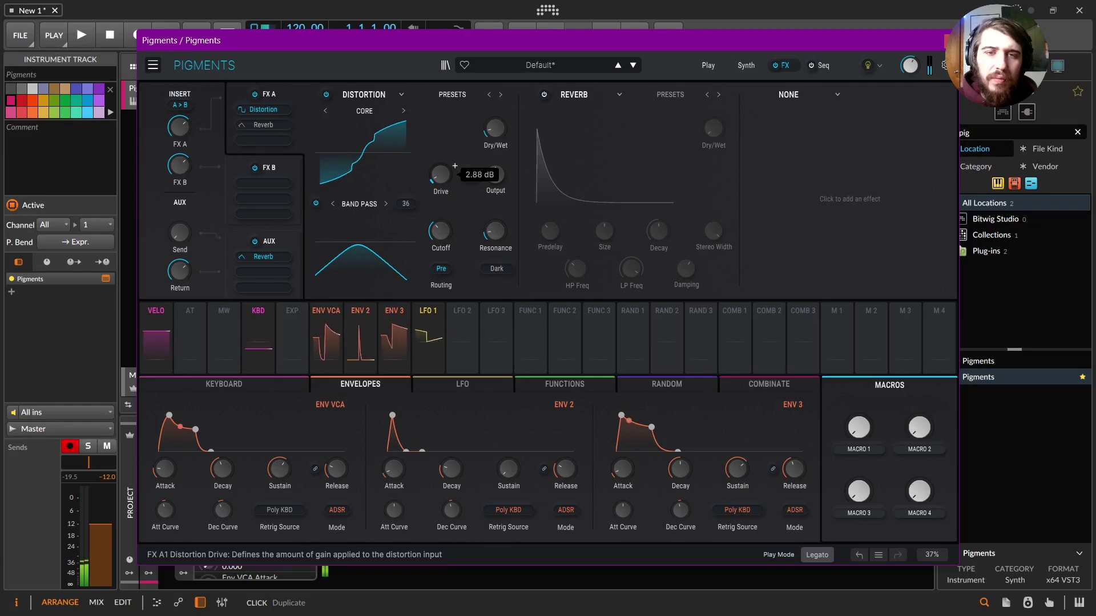
left_click(438, 243)
left_click_drag(439, 262, 439, 256)
Step: Adjust the distortion filter's resonance and modulate it with Env 3 by about 0.22
left_click_drag(494, 229, 494, 223)
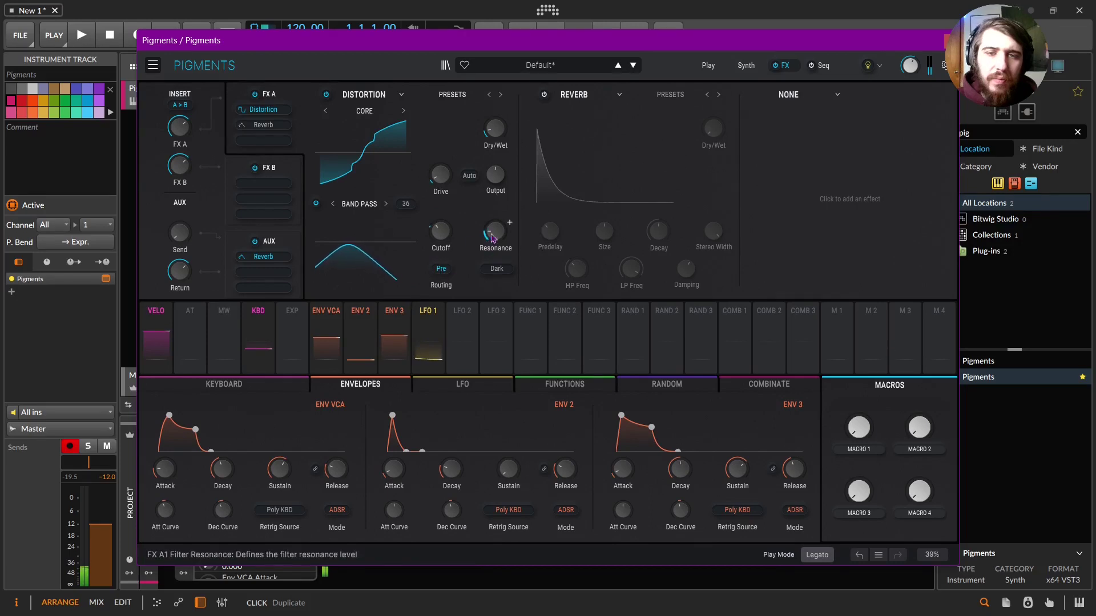
left_click_drag(392, 313, 491, 227)
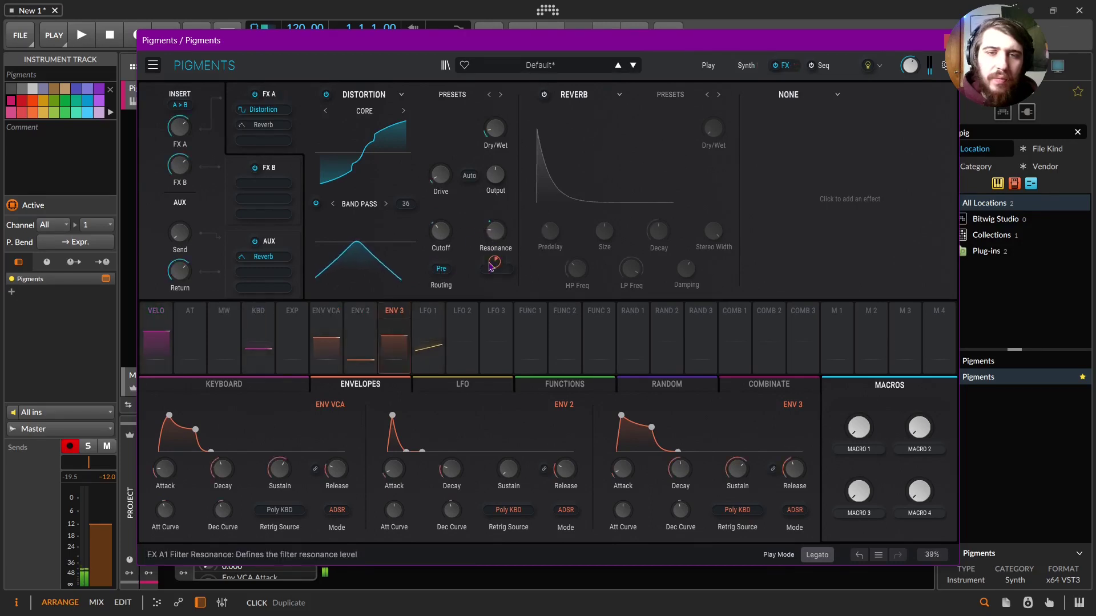
mouse_move(488, 263)
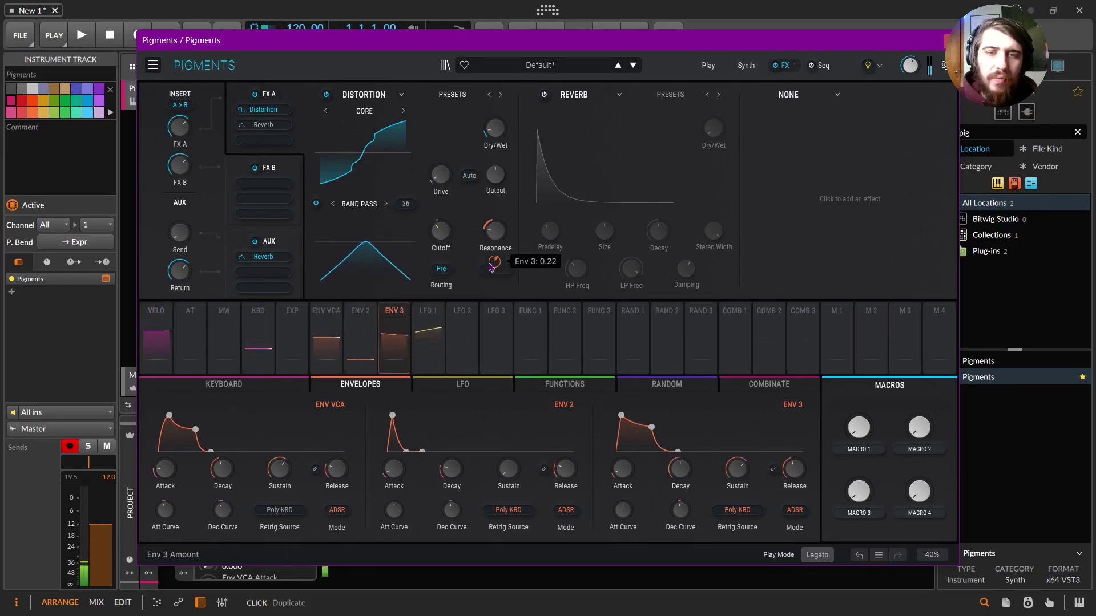
left_click_drag(489, 264, 490, 269)
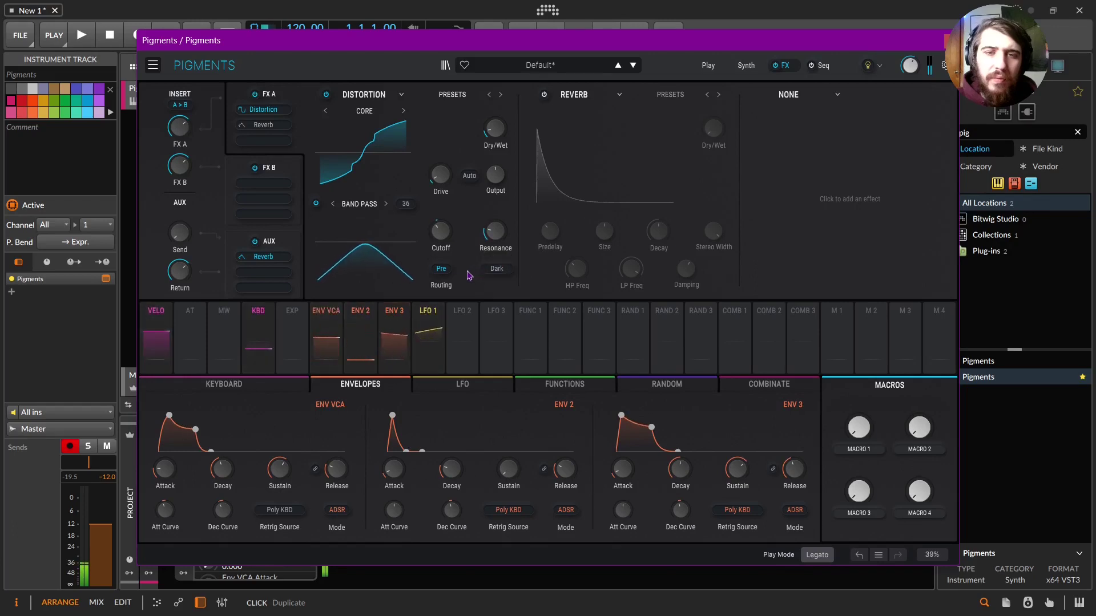
mouse_move(443, 265)
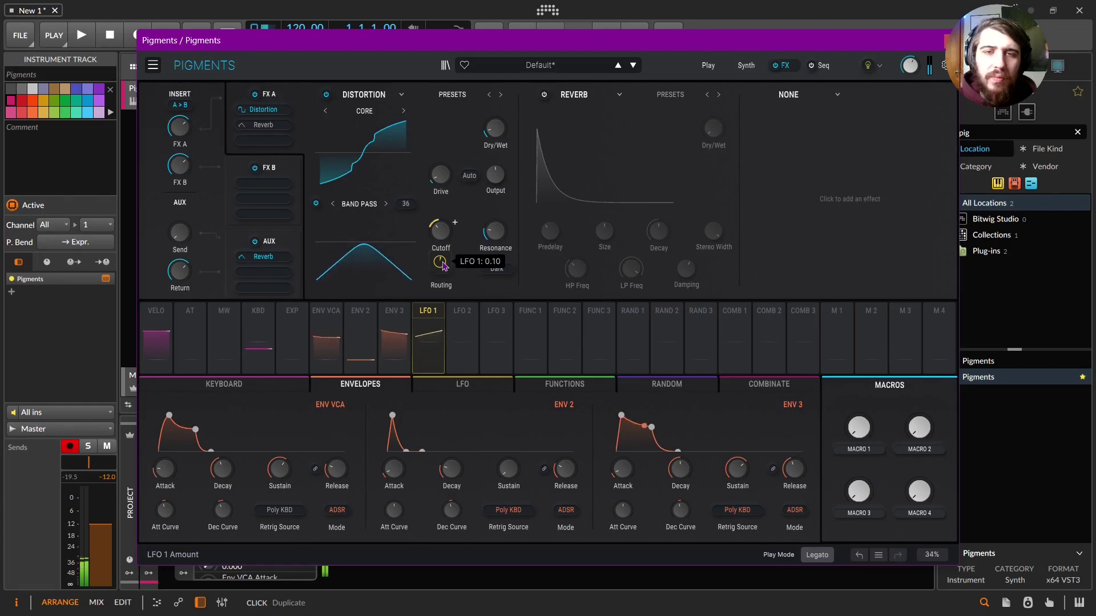
Step: Compare the sound with the FX A distortion bypassed and active
left_click(366, 112)
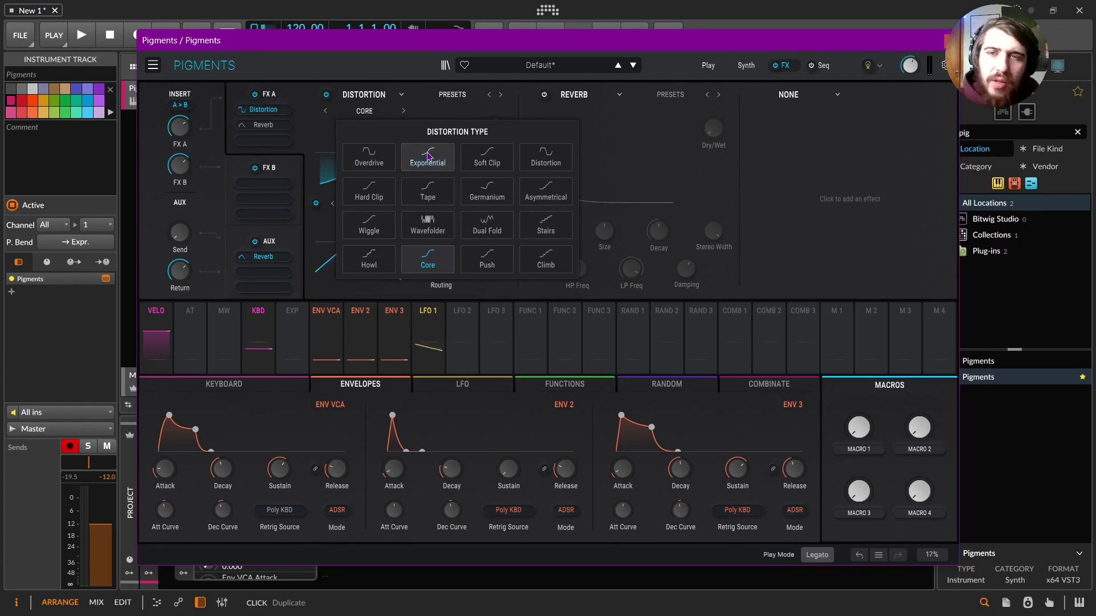
left_click(331, 100)
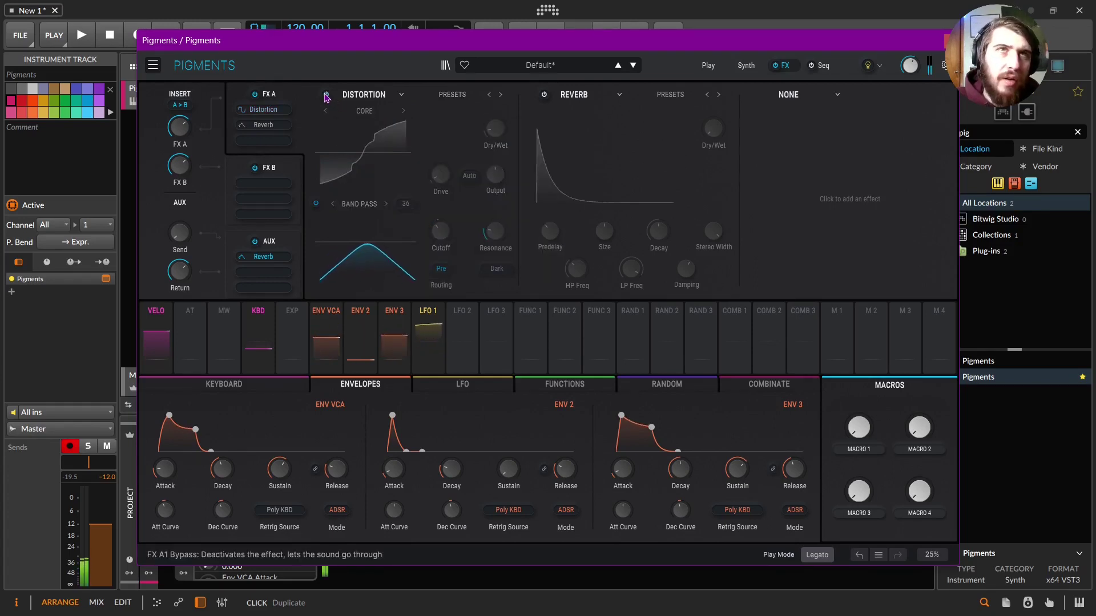
left_click(326, 96)
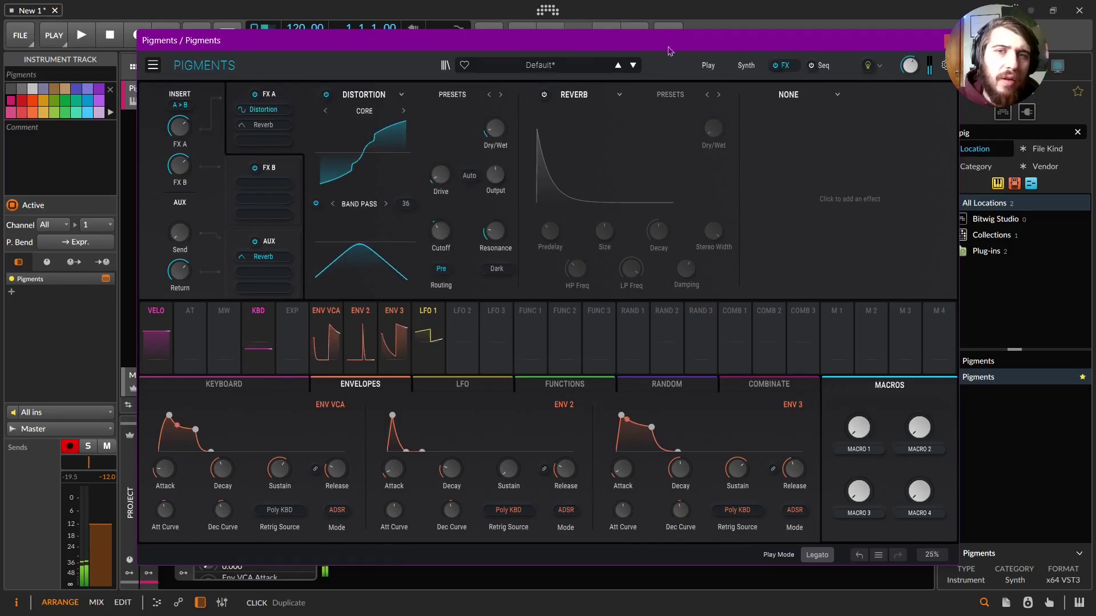
Step: Set the resonance of the SEM filter in Filter 1 to about 0.364
left_click(754, 68)
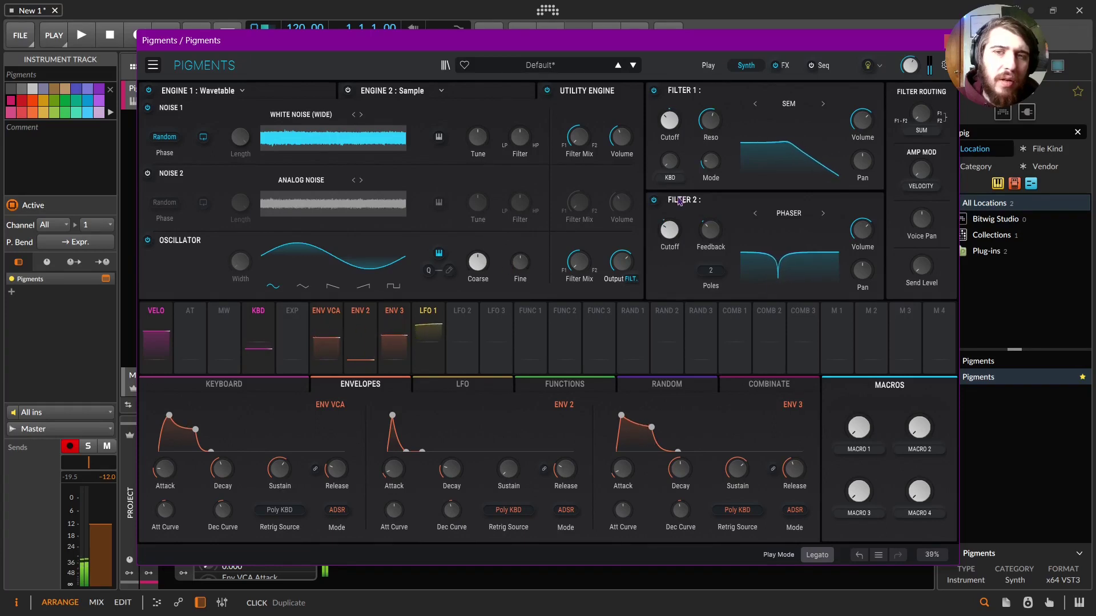
left_click_drag(710, 120, 709, 123)
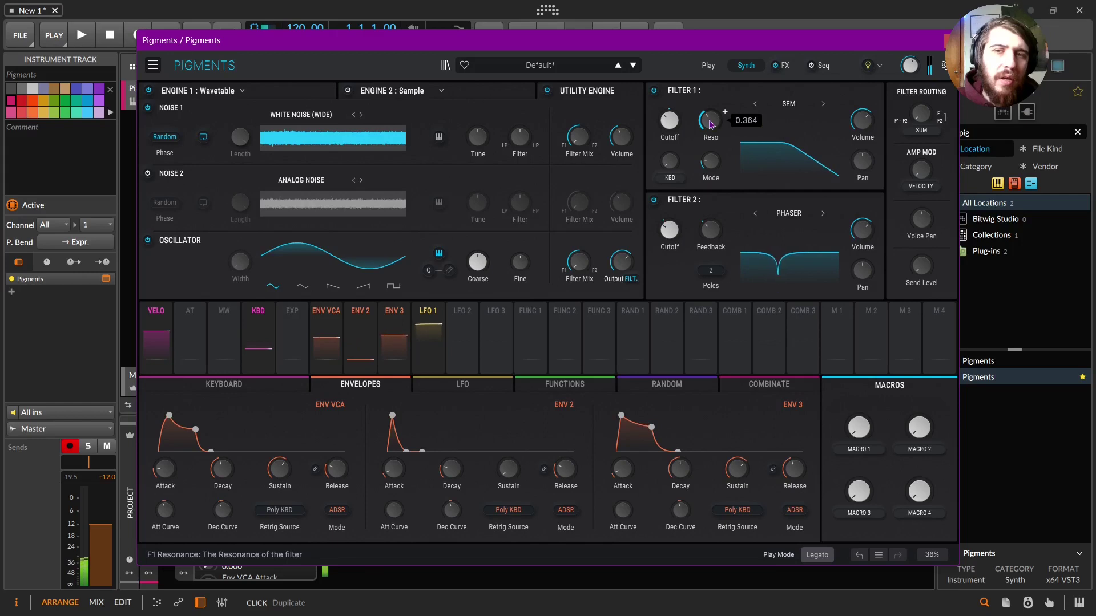
Step: Replace the Reverb in FX A with a Delay and set its high-pass frequency to about 77.5 Hz
left_click(785, 65)
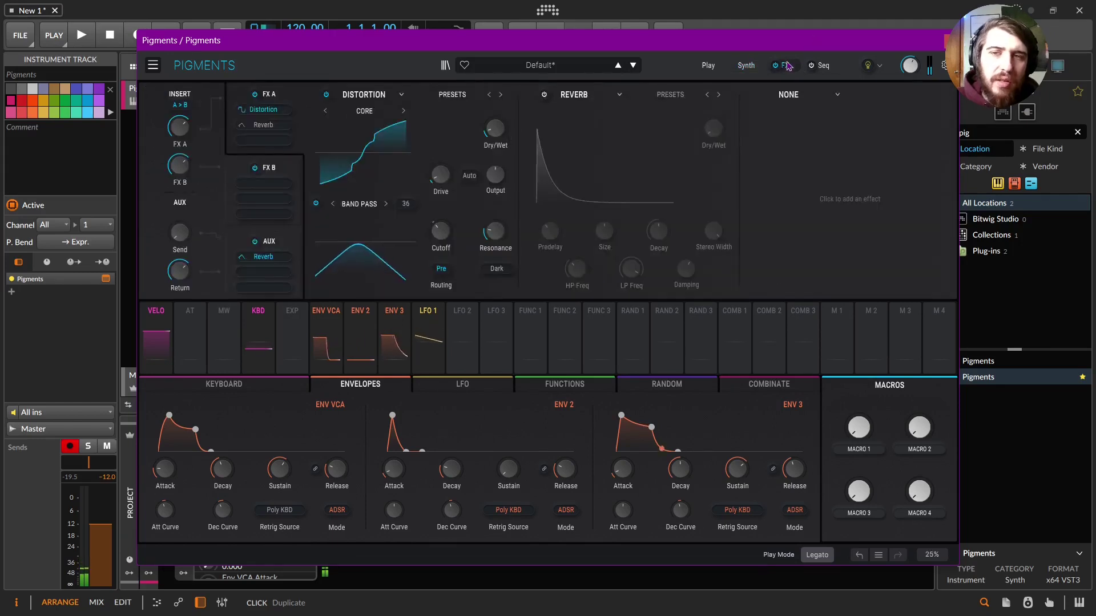
left_click(562, 96)
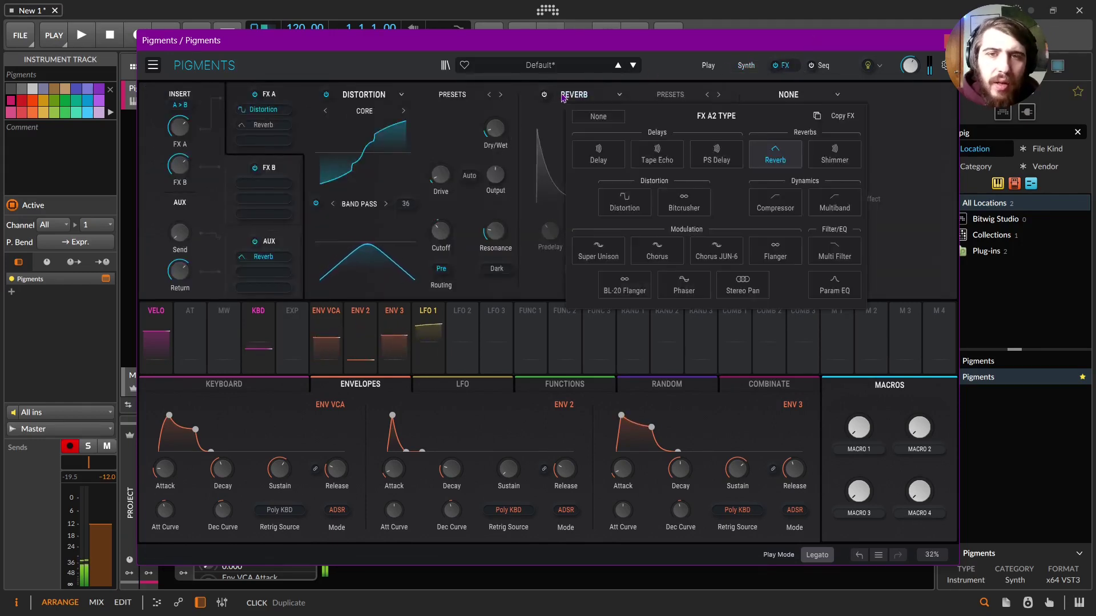
left_click(598, 154)
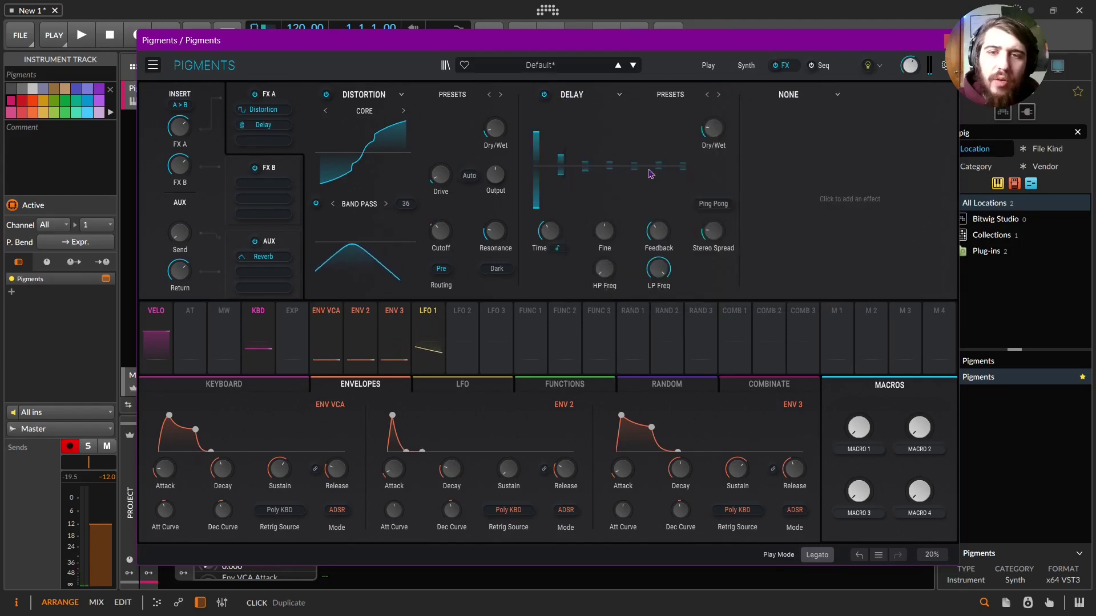
left_click_drag(654, 267, 604, 266)
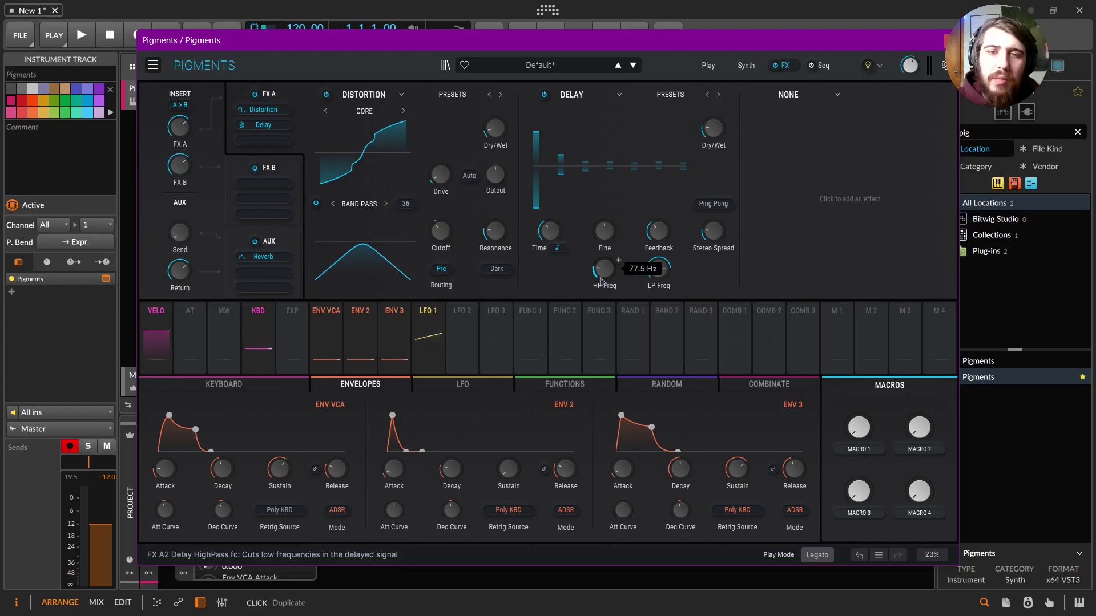
Step: Switch the delay to unsynced Time mode with a shorter time, feedback about 0.136 and stereo spread about 0.070
left_click(557, 248)
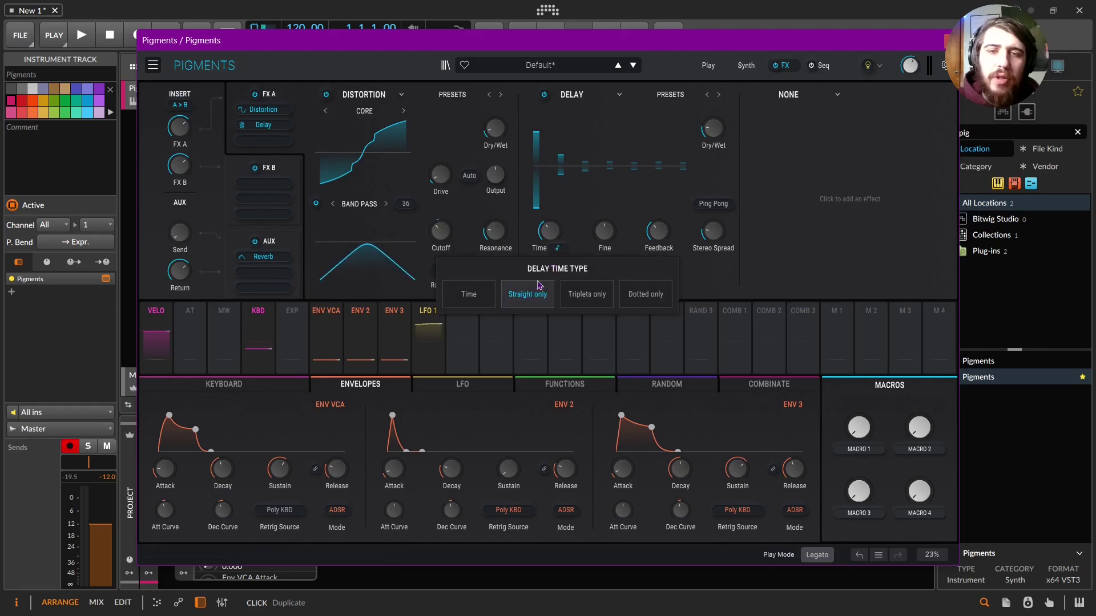
left_click(470, 296)
left_click_drag(564, 222, 564, 224)
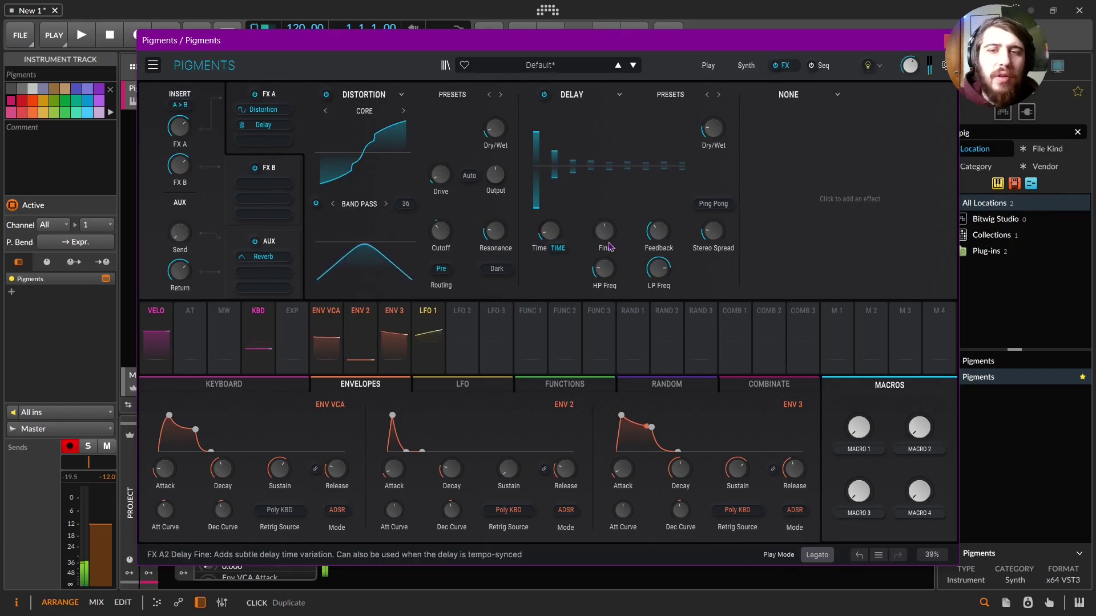
mouse_move(672, 223)
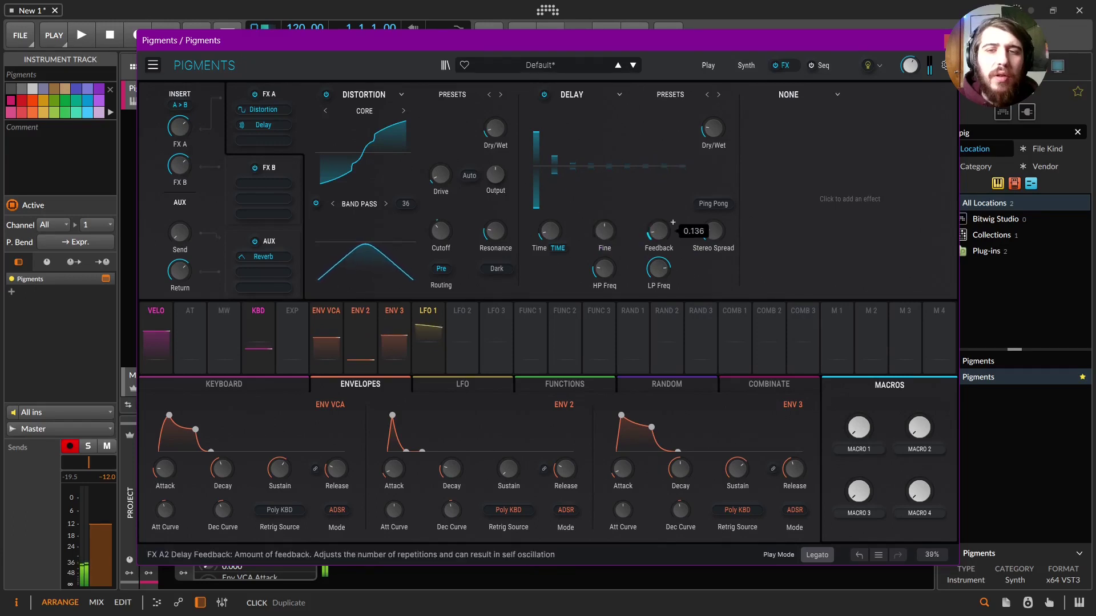
mouse_move(727, 222)
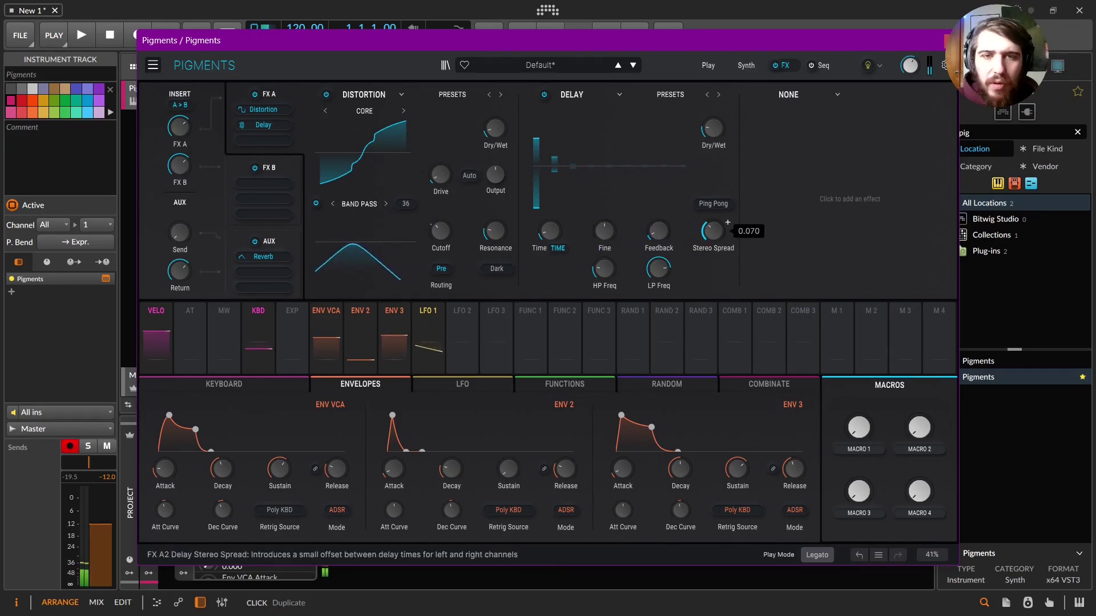
mouse_move(595, 269)
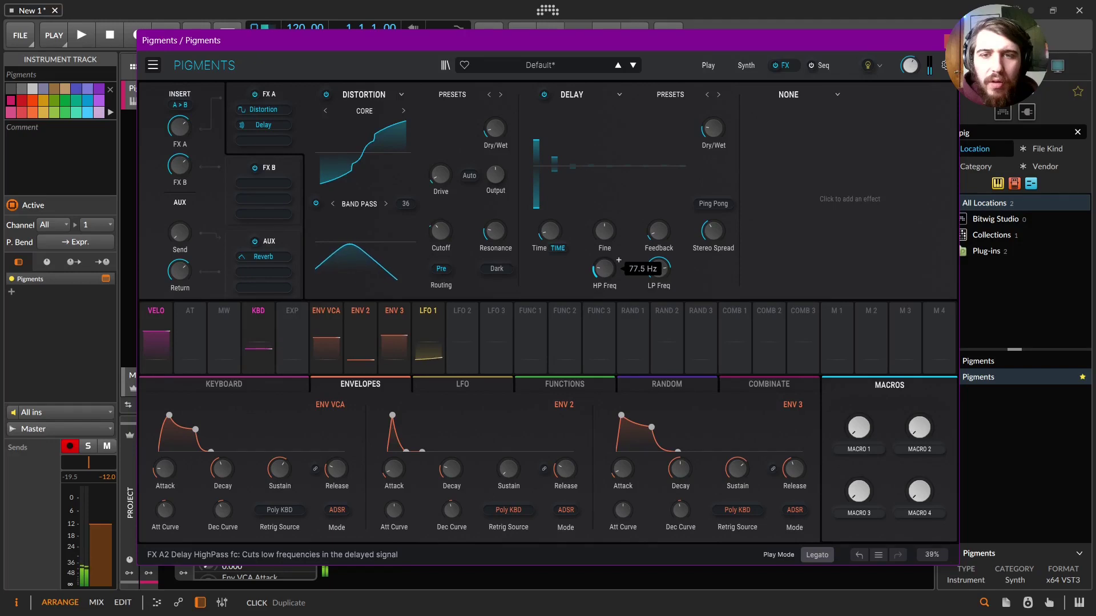
Step: Add a Compressor as the third FX A effect with a release of about 114 ms and a slightly raised threshold
left_click(787, 94)
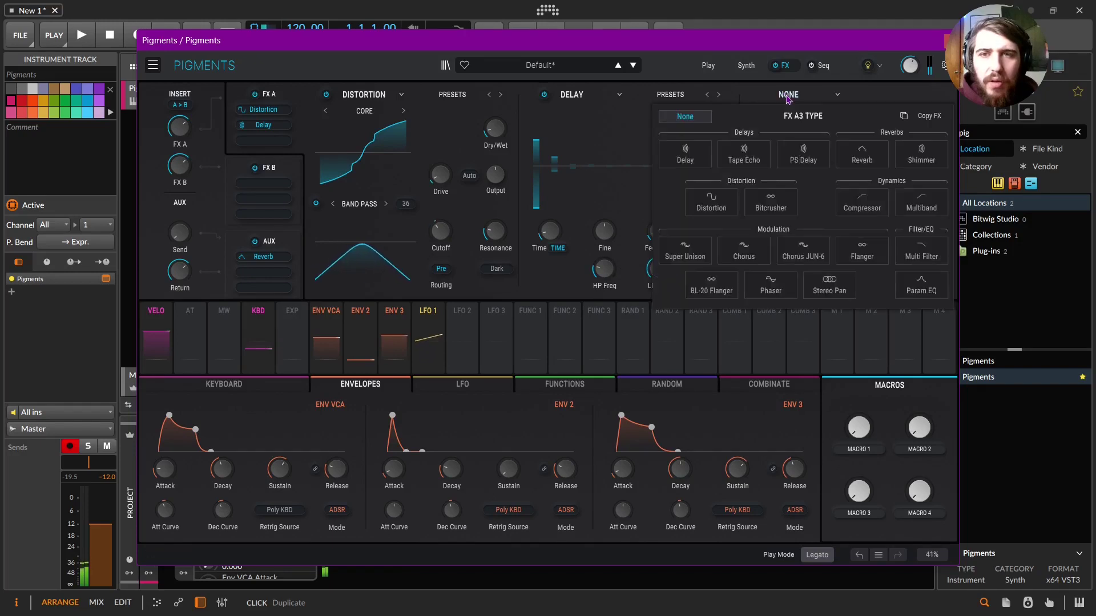
left_click(862, 201)
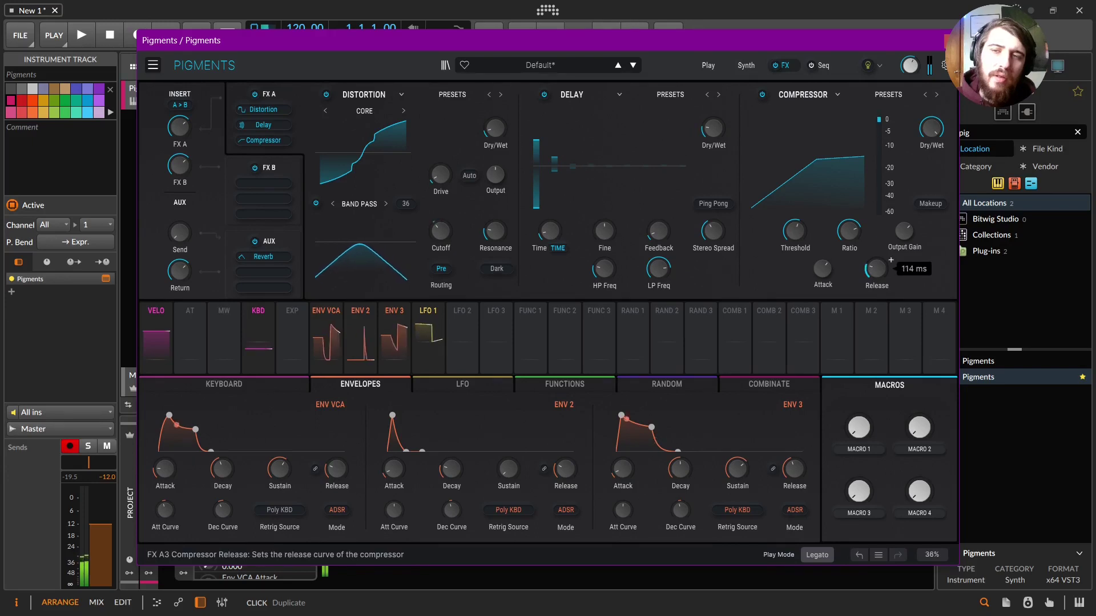
mouse_move(795, 234)
left_mouse_down()
mouse_move(795, 246)
mouse_move(795, 227)
left_mouse_up()
left_click_drag(904, 233, 903, 239)
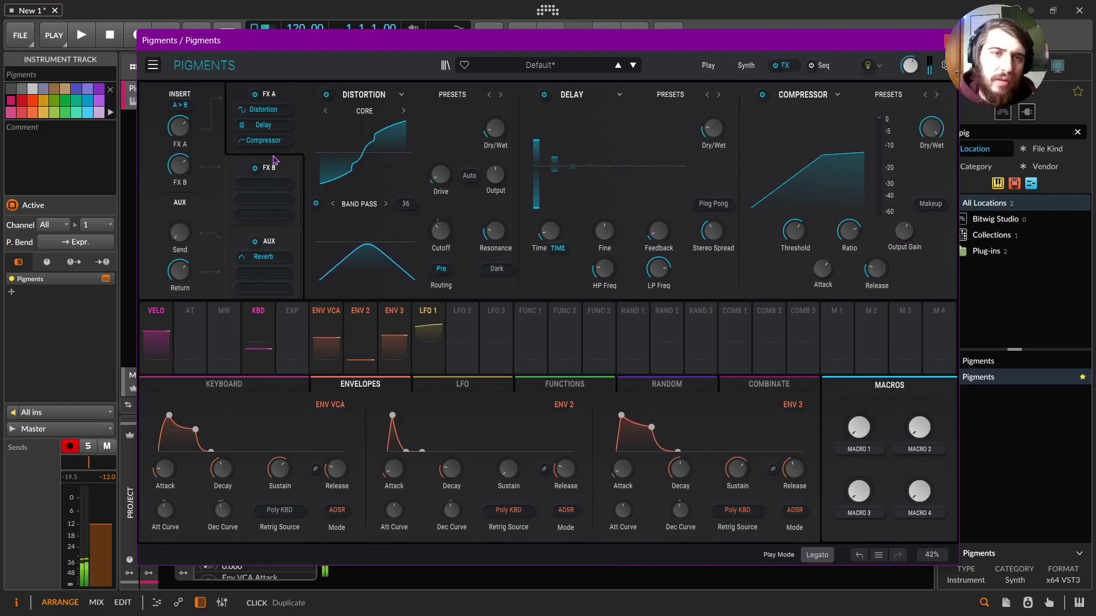
Step: Add a Flanger as the first FX B effect and lower its dry/wet mix to a small amount
left_click(285, 171)
left_click(388, 105)
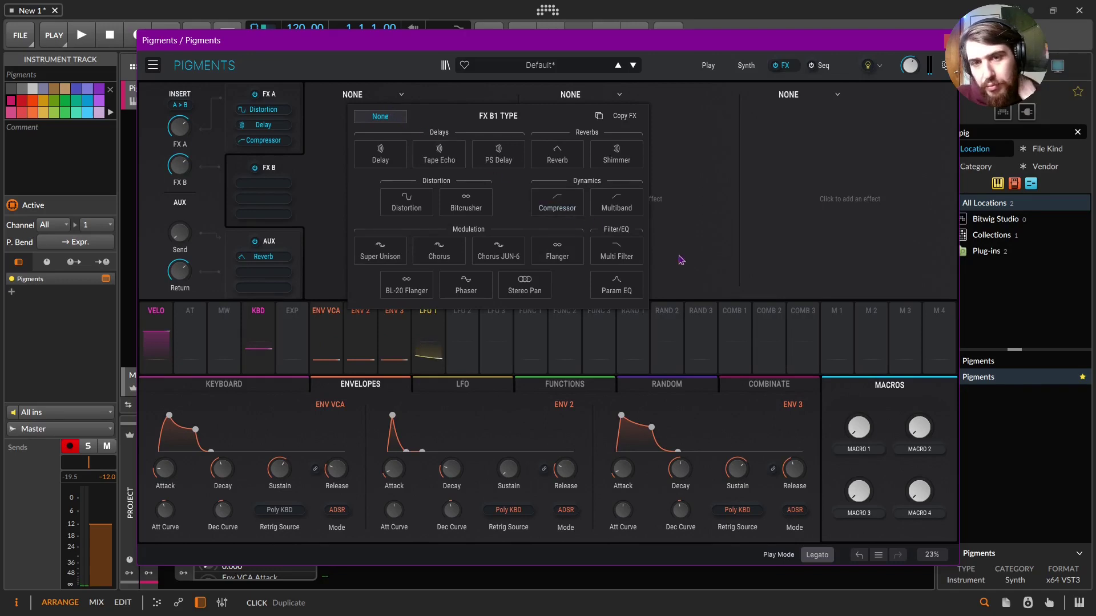
left_click(557, 252)
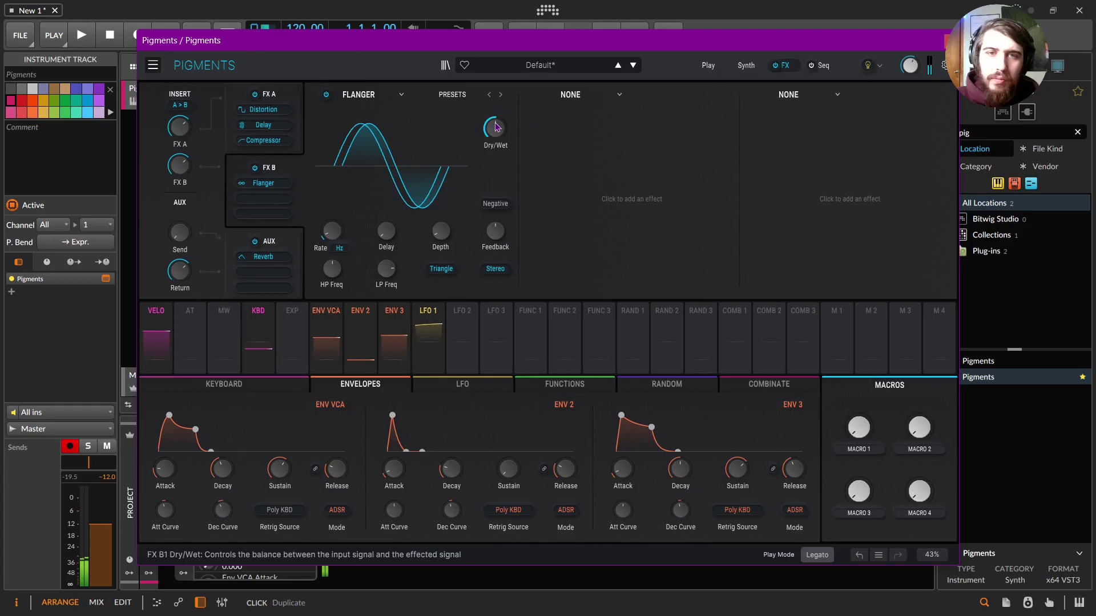
mouse_move(495, 126)
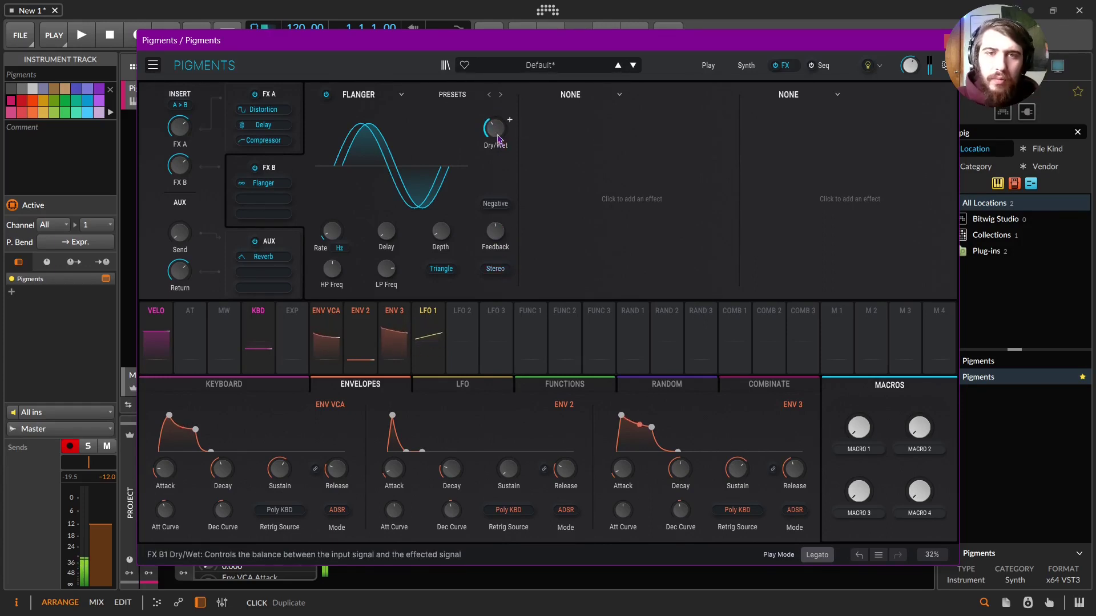
left_click_drag(500, 137, 499, 141)
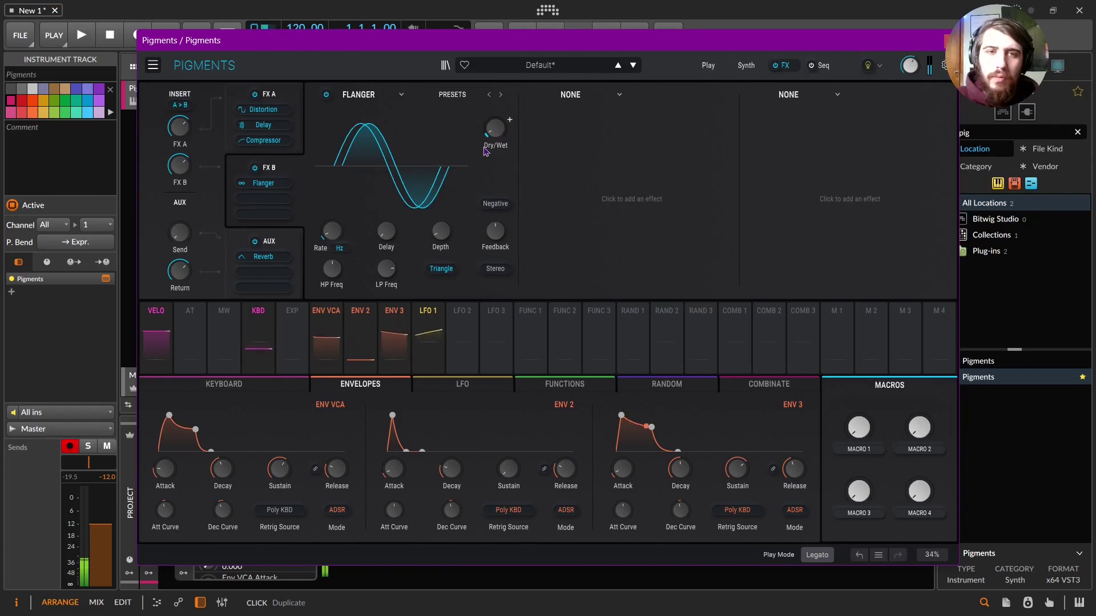
mouse_move(331, 278)
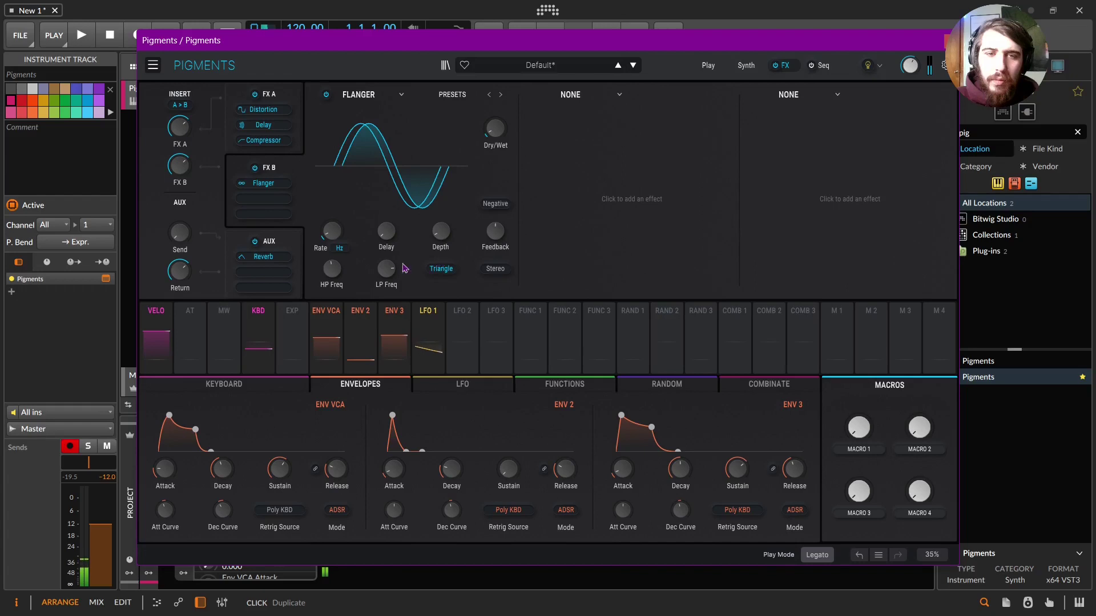
mouse_move(386, 268)
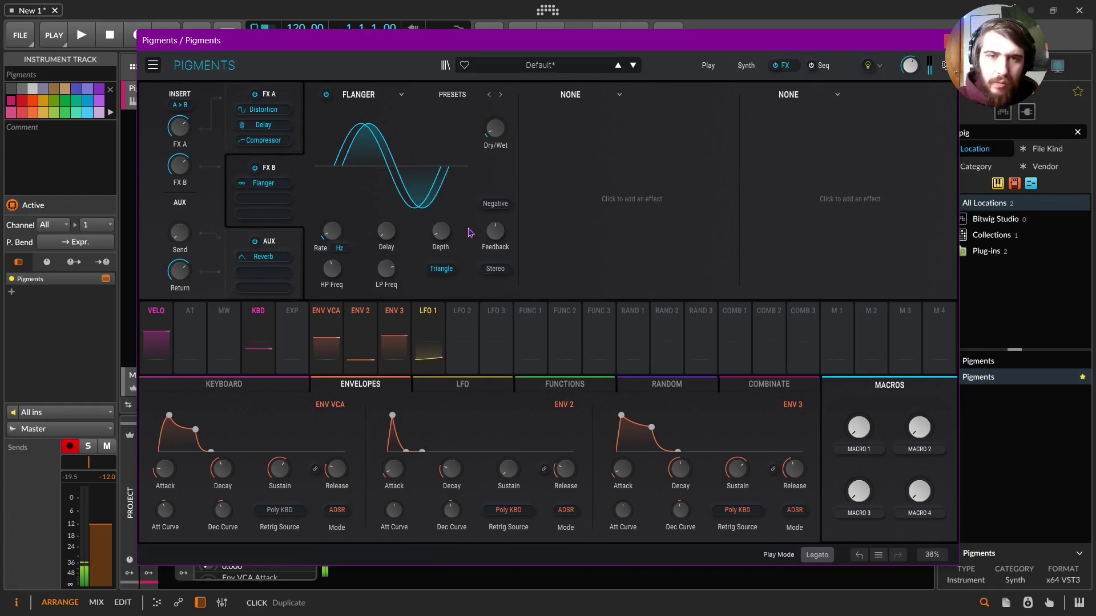
Step: Raise the flanger's rate slightly, set its delay to about 1.06 ms and adjust its depth
mouse_move(441, 232)
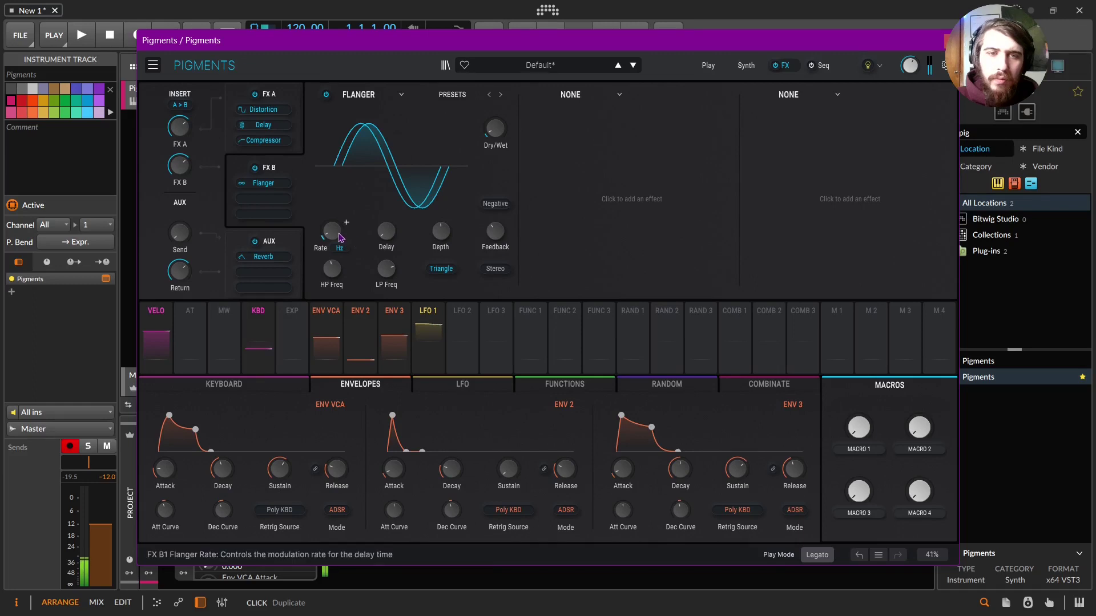
mouse_move(346, 223)
left_click_drag(332, 231, 389, 228)
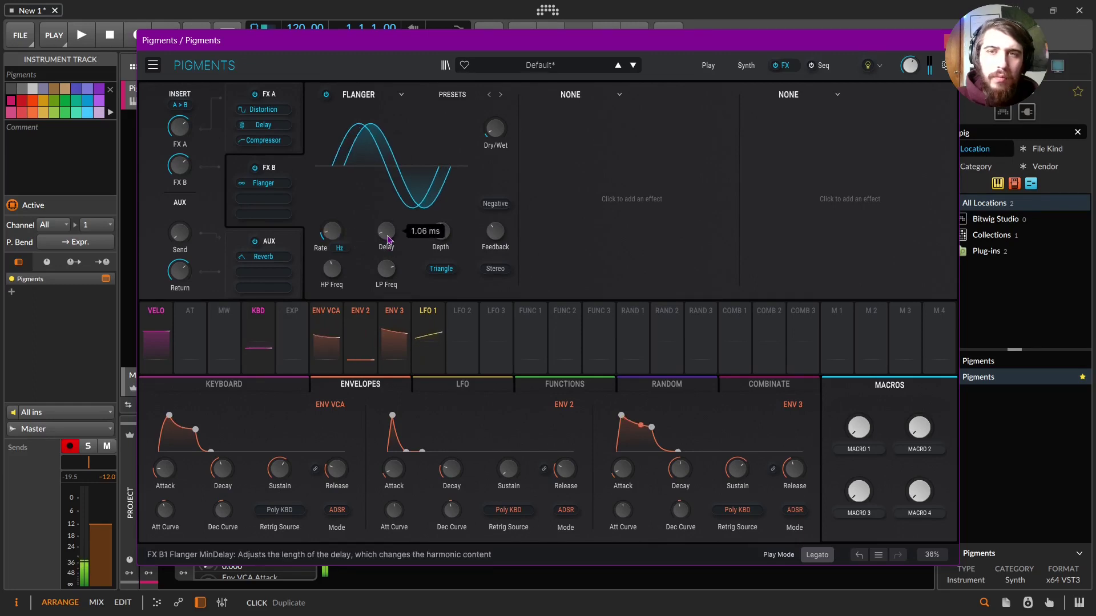
left_click_drag(442, 244, 443, 247)
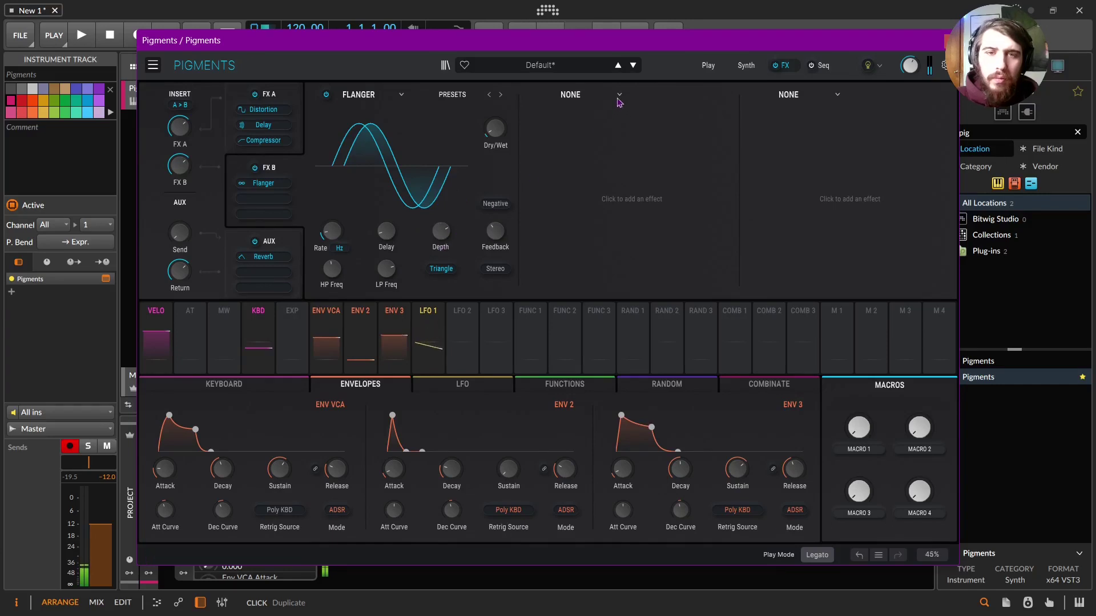
Step: Add a Distortion as the second FX B effect and change its type from Soft Clip to Distortion
left_click(567, 97)
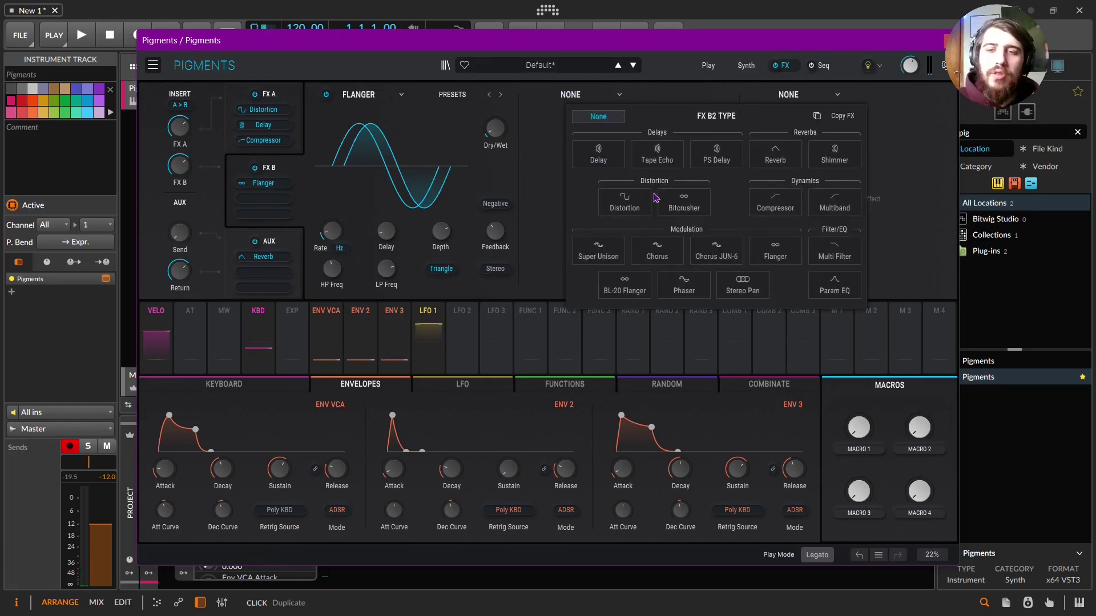
left_click(627, 201)
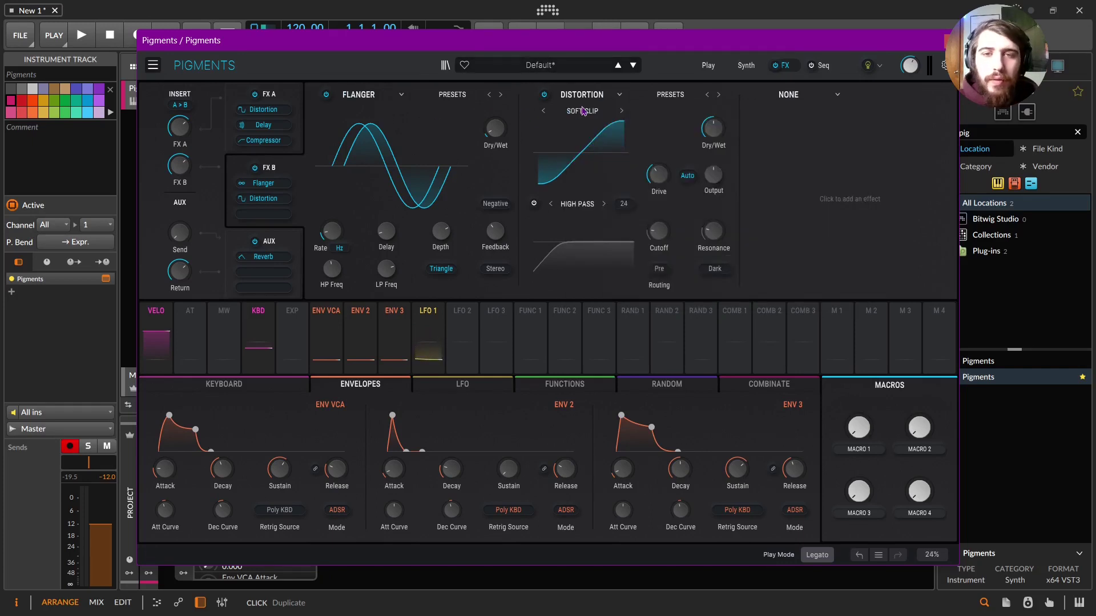
left_click(583, 112)
left_click(763, 157)
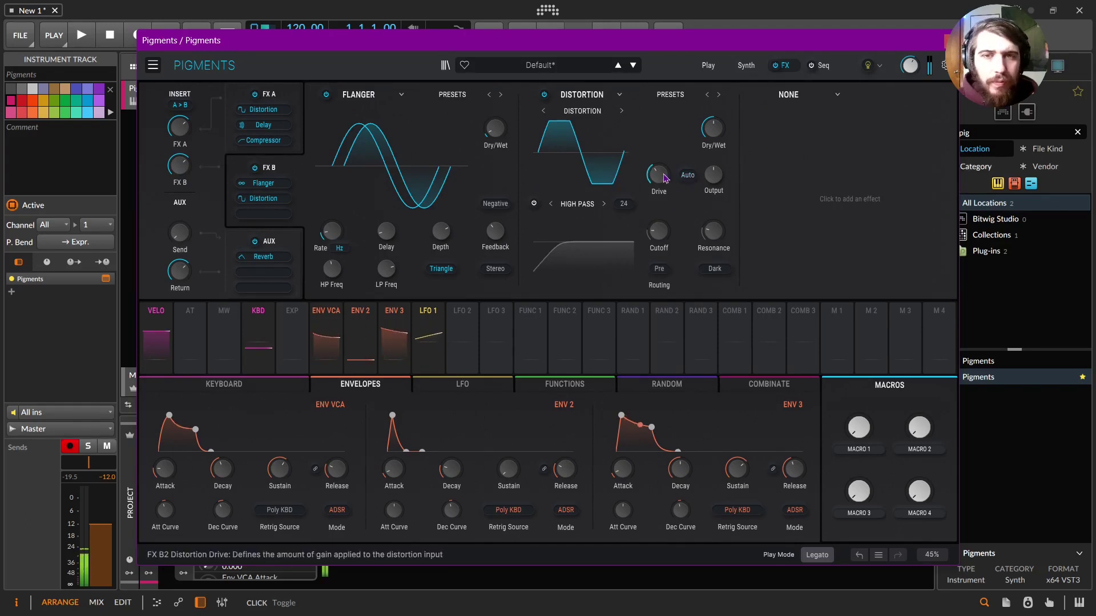
Step: Lower the FX B distortion's drive and reduce its dry/wet mix
left_click_drag(665, 179, 672, 210)
left_click_drag(718, 130, 718, 106)
left_click_drag(656, 174, 657, 182)
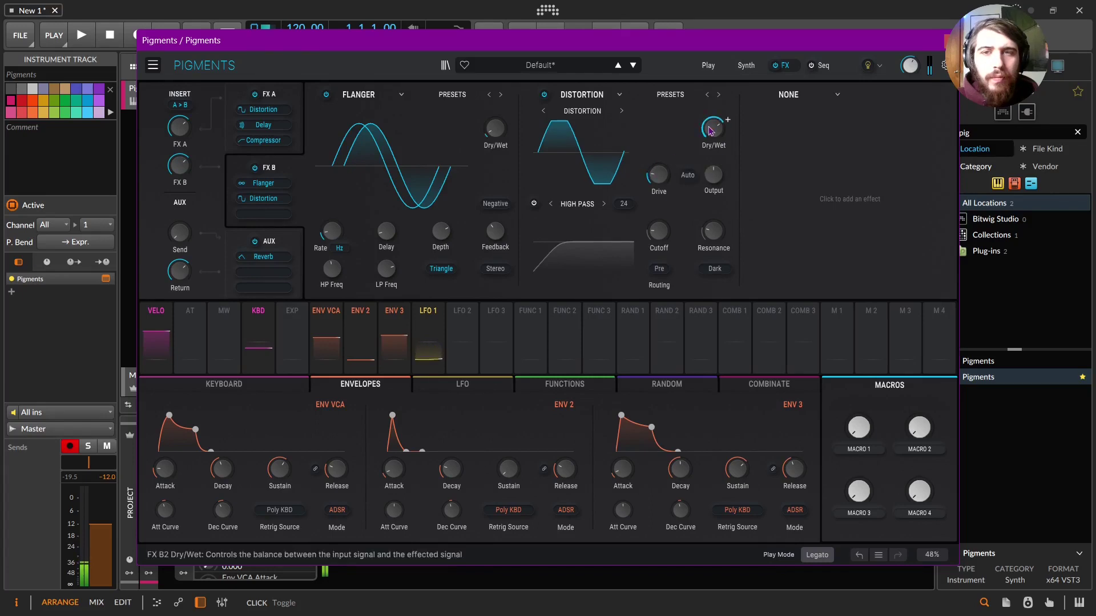
left_click_drag(716, 127, 715, 150)
Step: Enable the FX B distortion's high-pass filter at about 120 Hz, rebalance drive and dry/wet, and modulate the cutoff with LFO 1
left_click(534, 203)
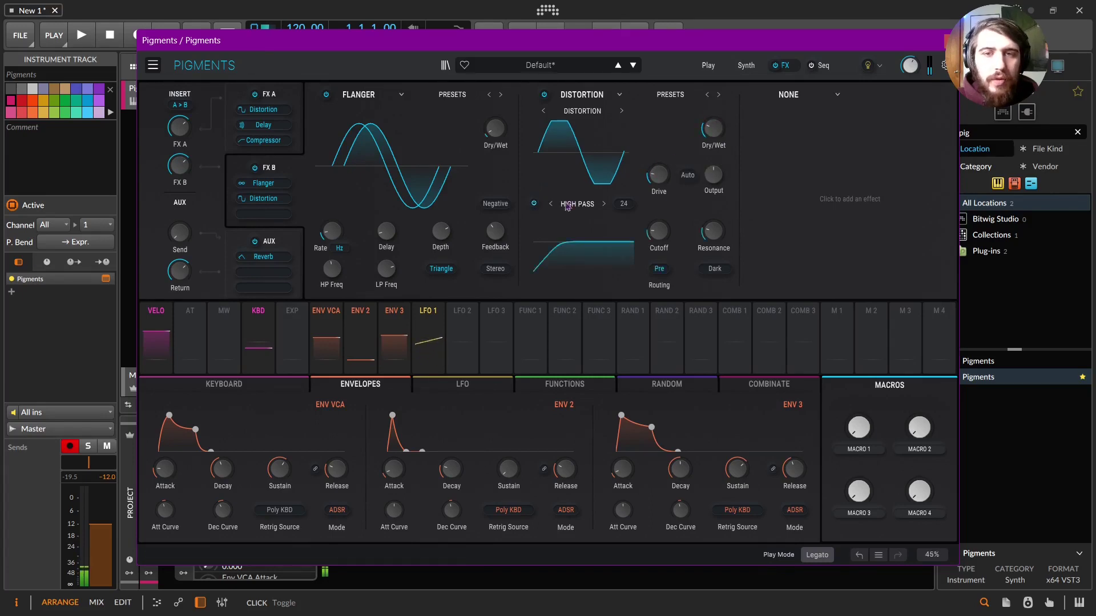
left_click_drag(657, 231, 658, 224)
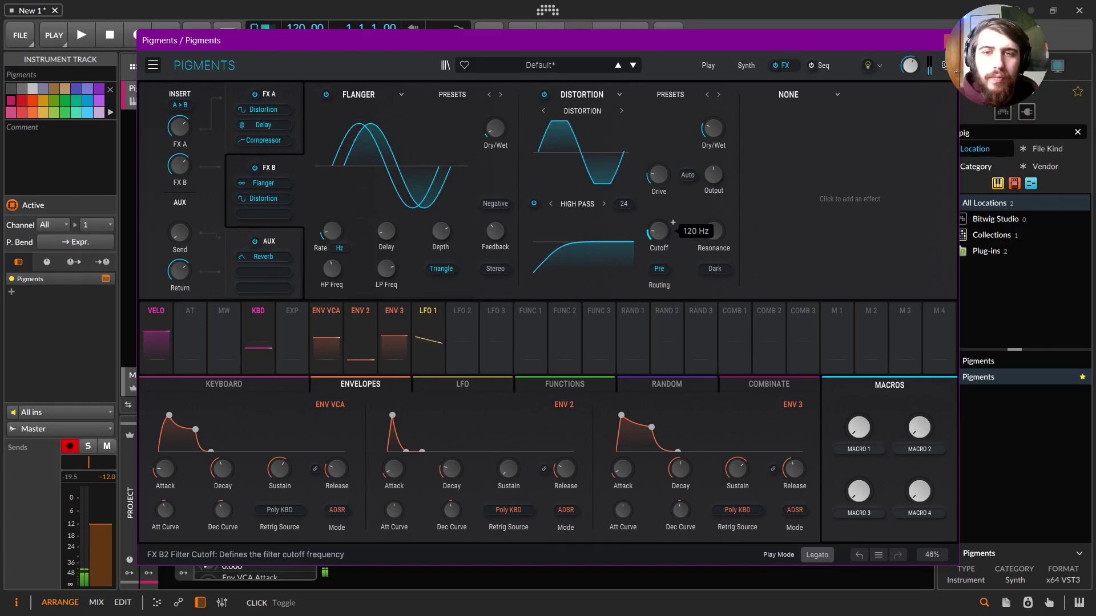
left_click_drag(673, 170, 658, 160)
left_click_drag(708, 129, 708, 137)
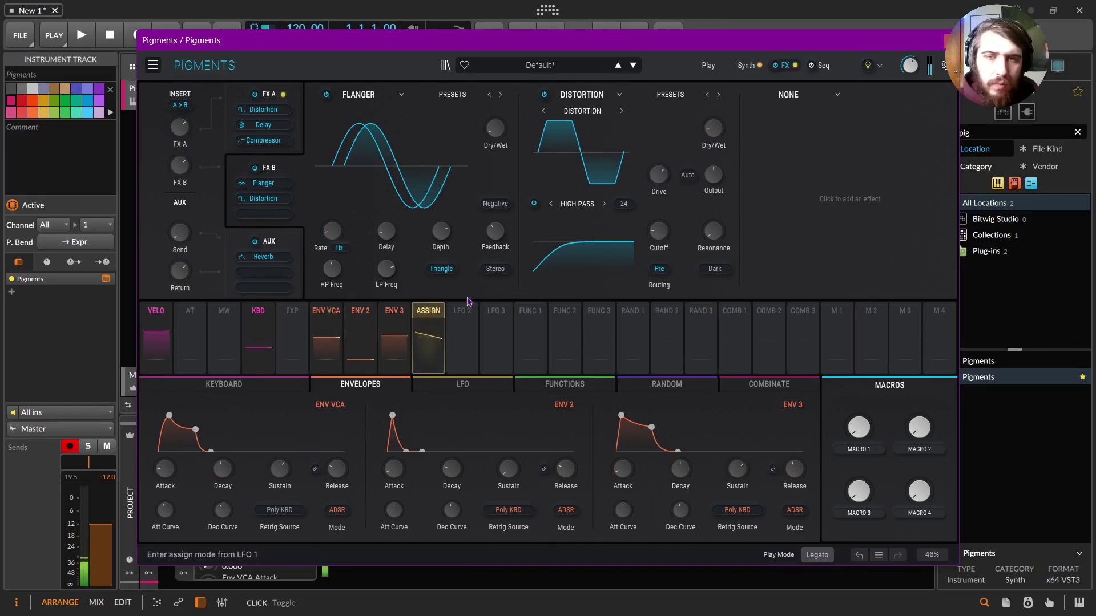
left_click_drag(468, 302, 657, 259)
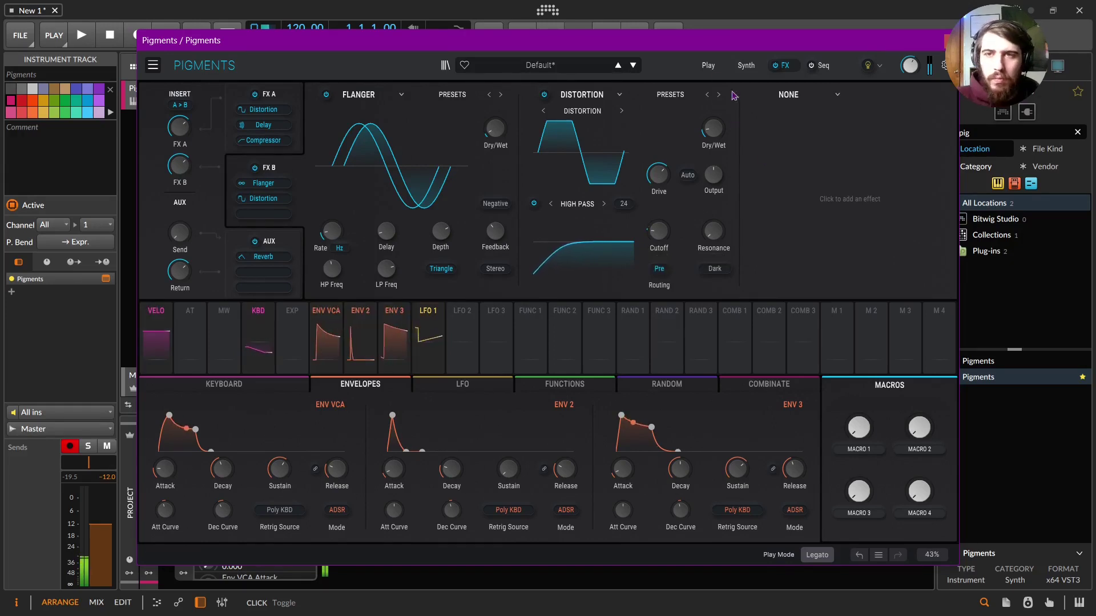
Step: Try raising the Pigments track volume to -5.4 dB, and undo the change
left_click_drag(530, 44, 740, 16)
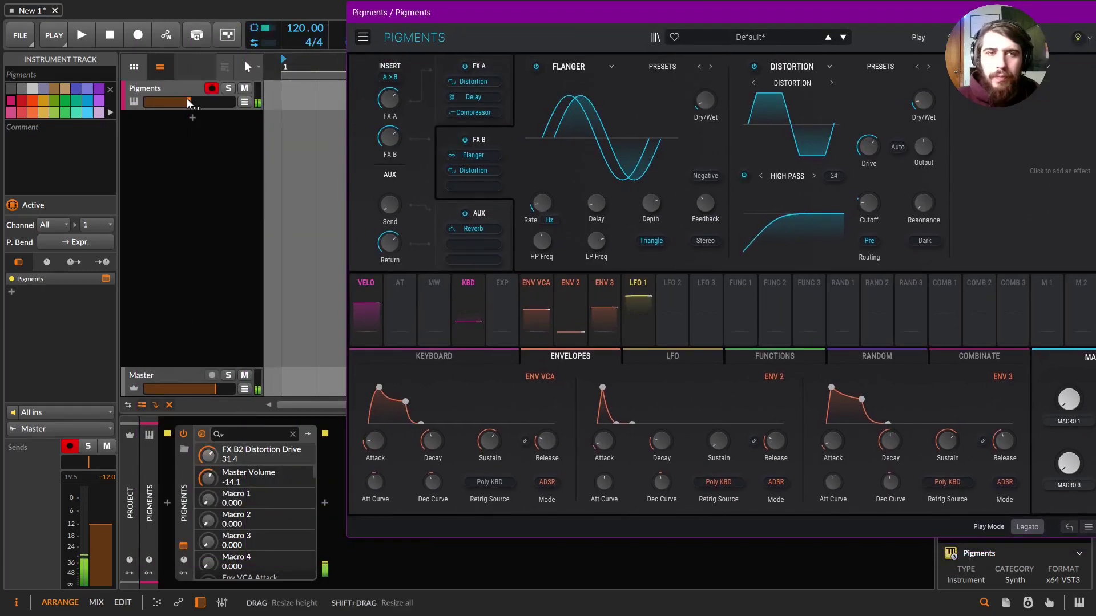
left_click_drag(189, 101, 202, 102)
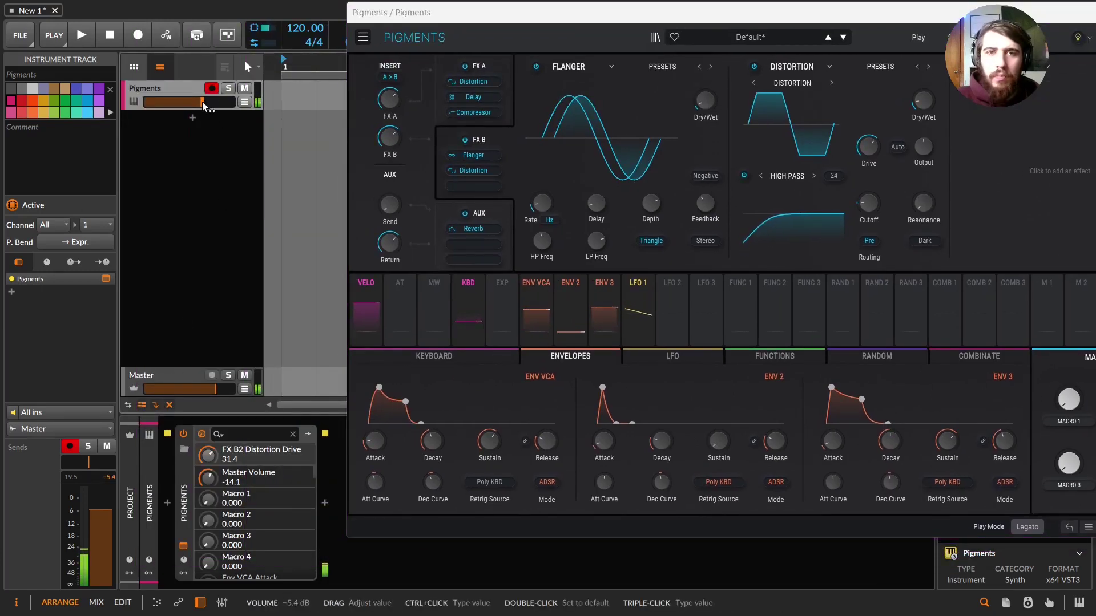
key("ctrl+z")
left_click(326, 289)
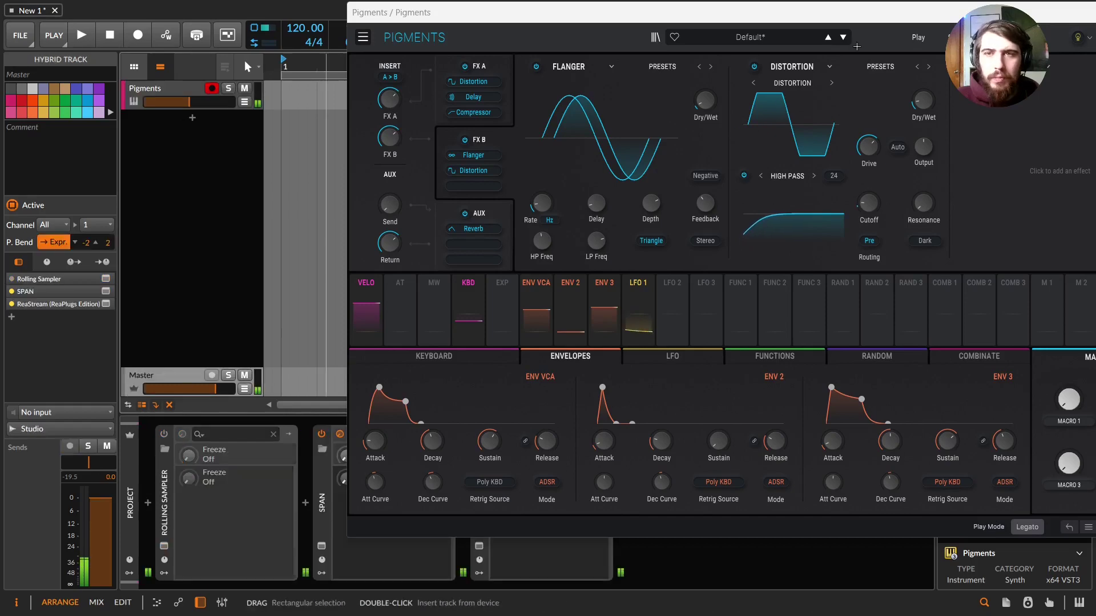
Step: Raise the Filter 2 phaser's cutoff to about 320 Hz and adjust the amount of its LFO 1 modulation
left_click_drag(873, 20, 792, 25)
left_click(867, 42)
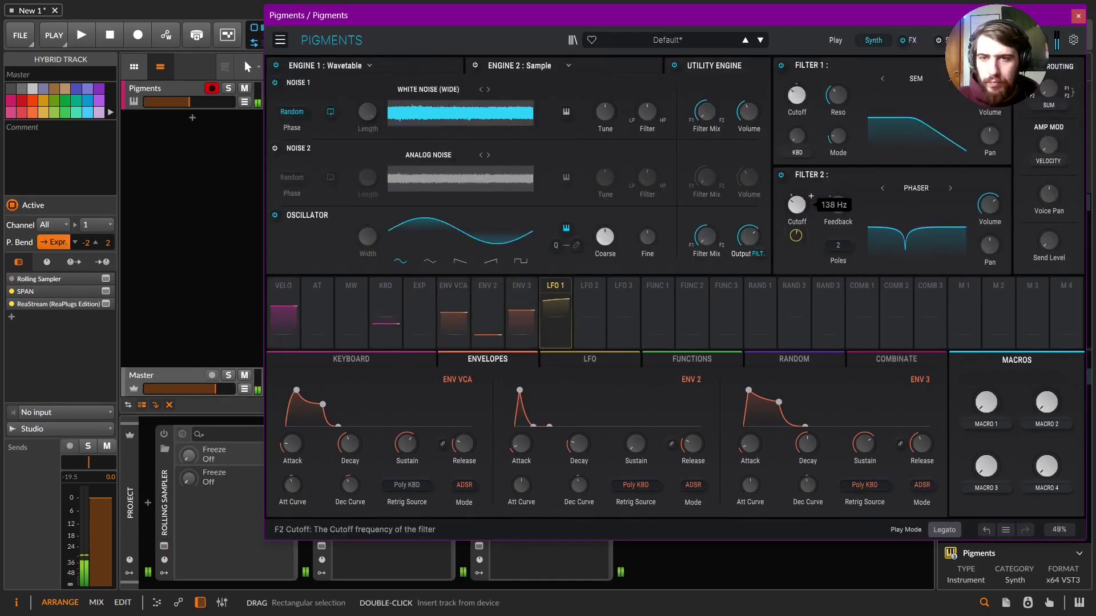
left_click_drag(797, 205, 797, 180)
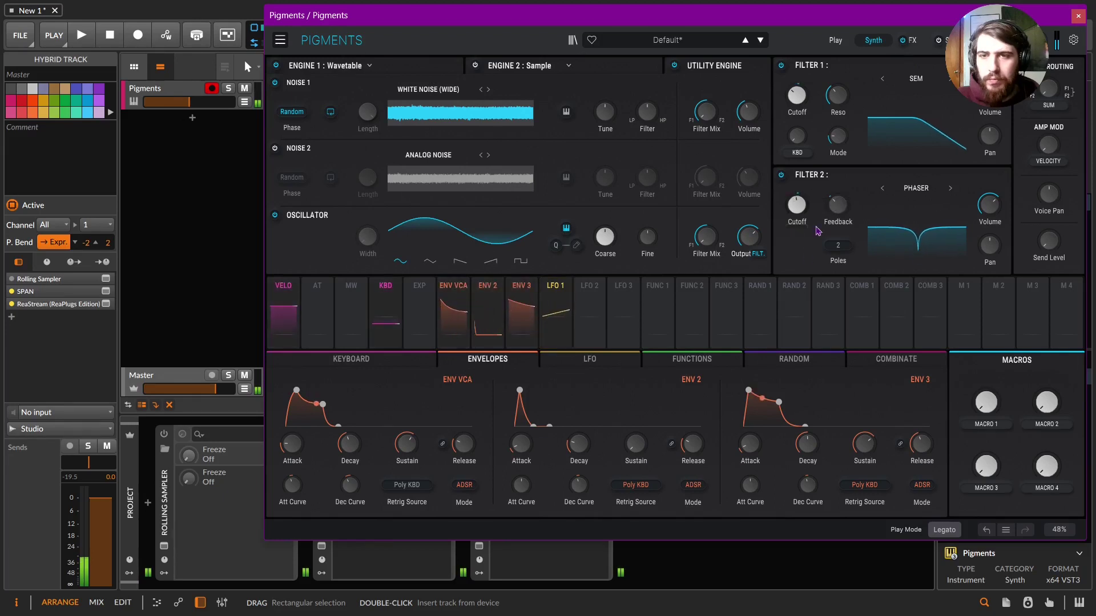
mouse_move(797, 240)
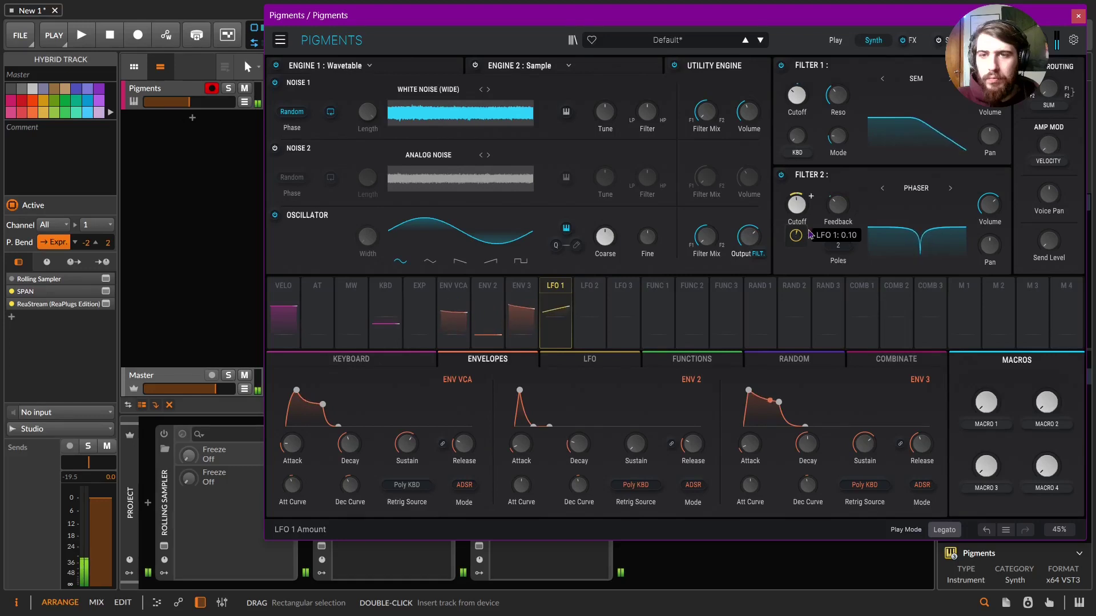
mouse_move(836, 236)
left_click_drag(836, 235, 796, 251)
mouse_move(797, 207)
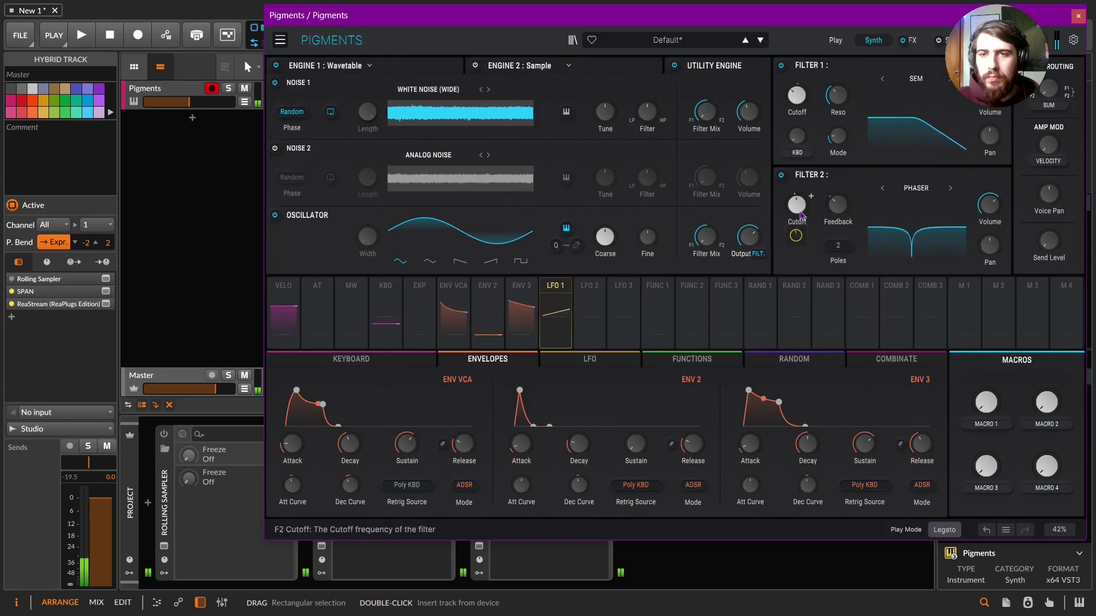
left_click_drag(796, 207, 796, 212)
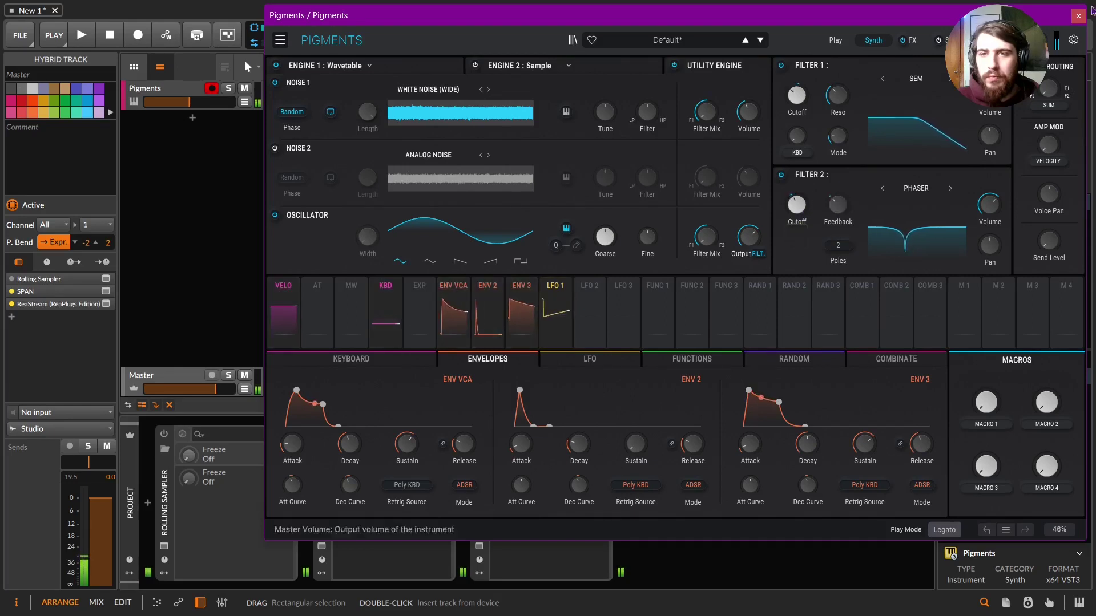
Step: Change the utility engine's Noise 1 sample to White Noise and set its filter to about 41% low-pass
left_click(1075, 17)
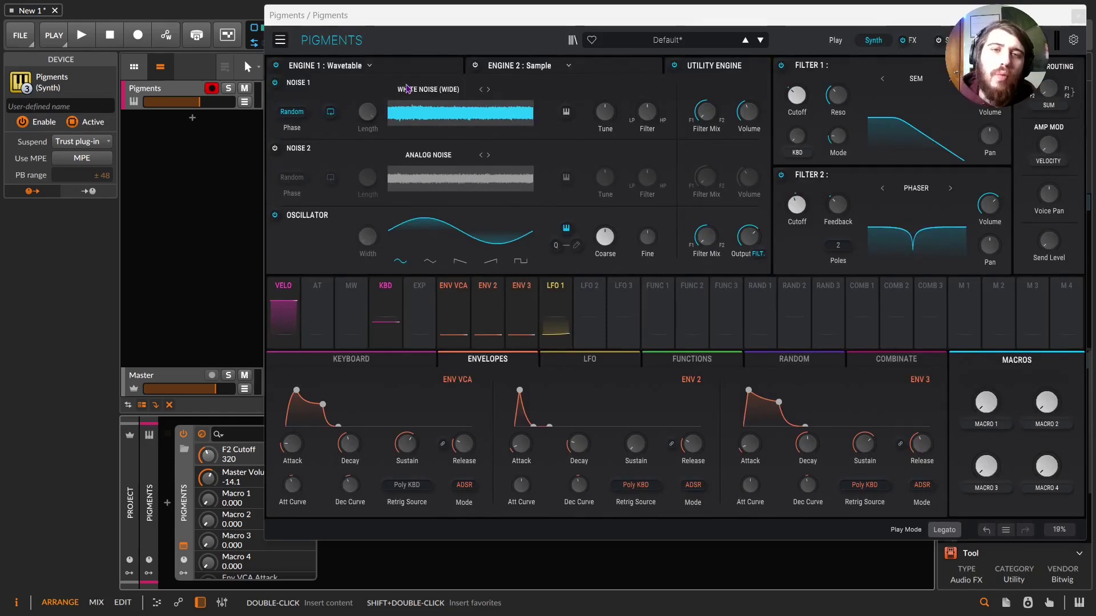
left_click(428, 89)
double_click(528, 177)
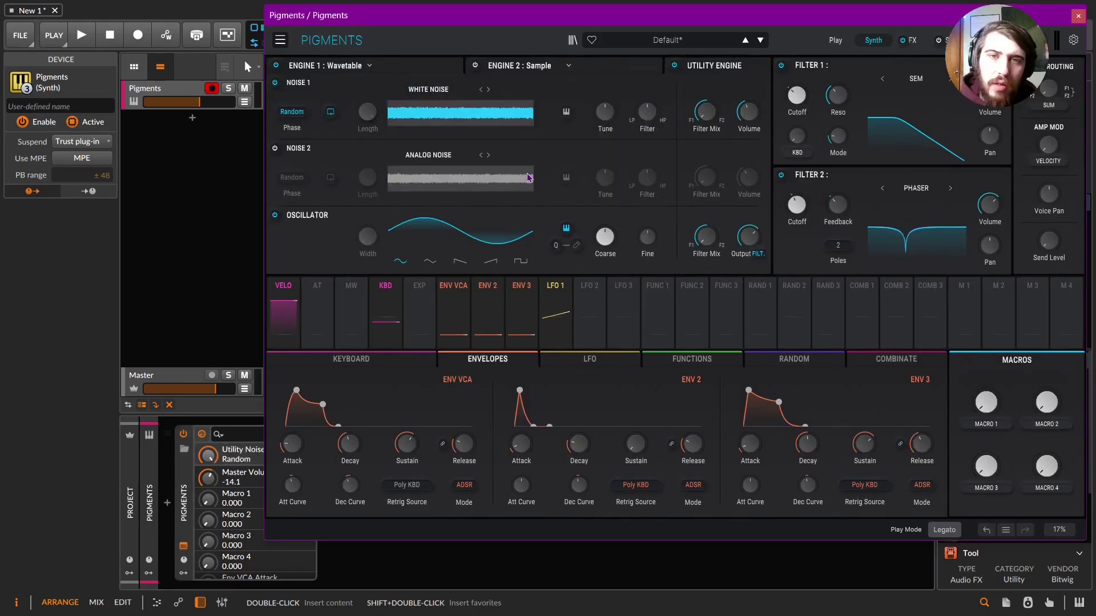
mouse_move(647, 112)
left_mouse_down()
mouse_move(647, 140)
mouse_move(649, 122)
left_mouse_up()
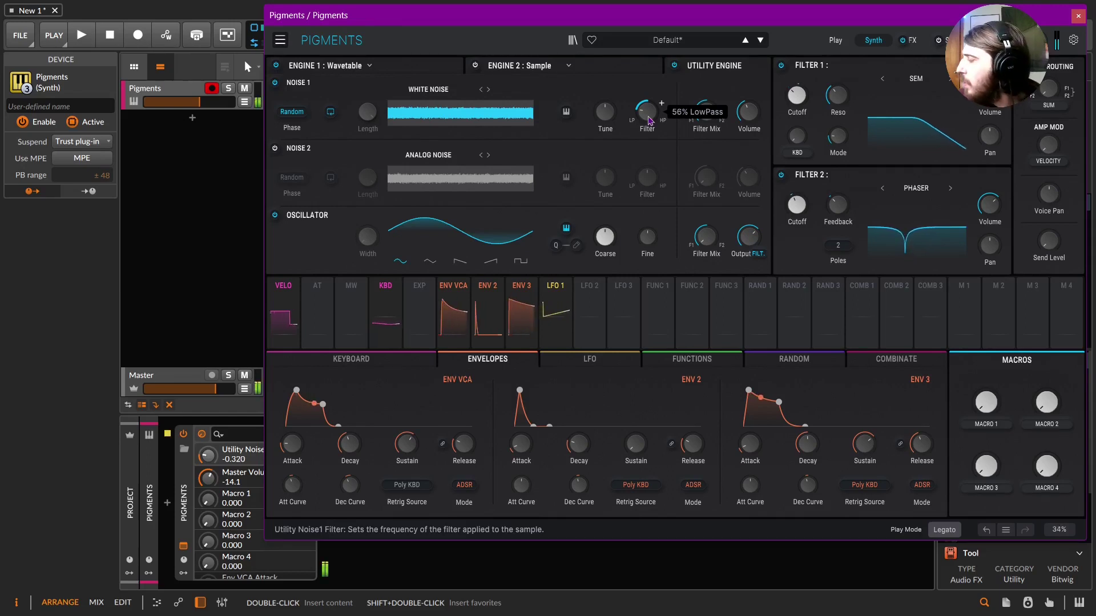
scroll(649, 118, "down", 5)
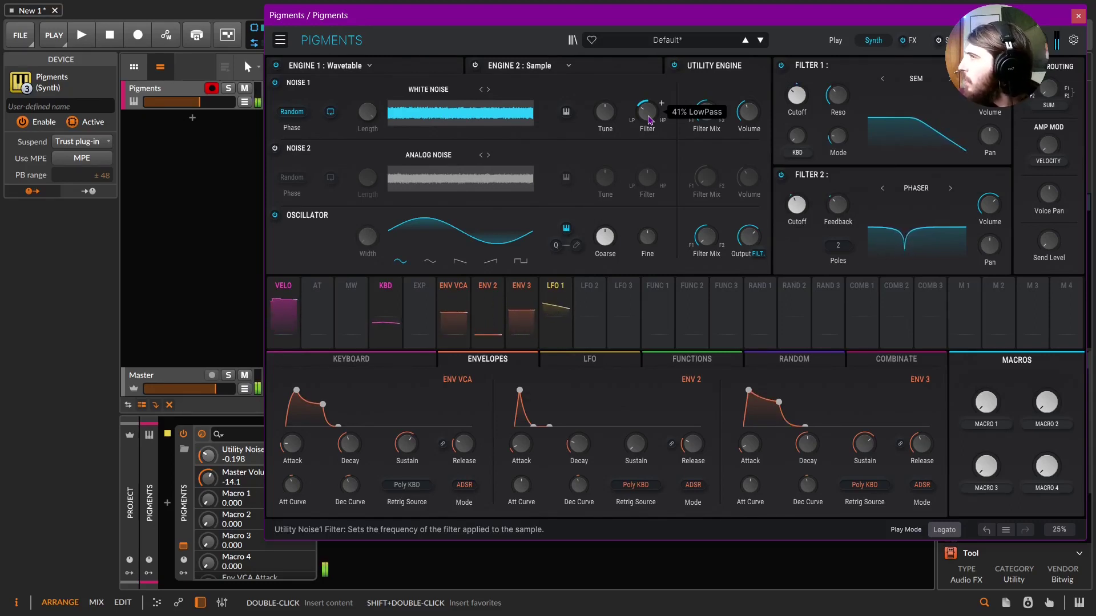
Step: Add a Multiband compressor as the third FX B effect and lower its amount to about 34%
left_click(907, 40)
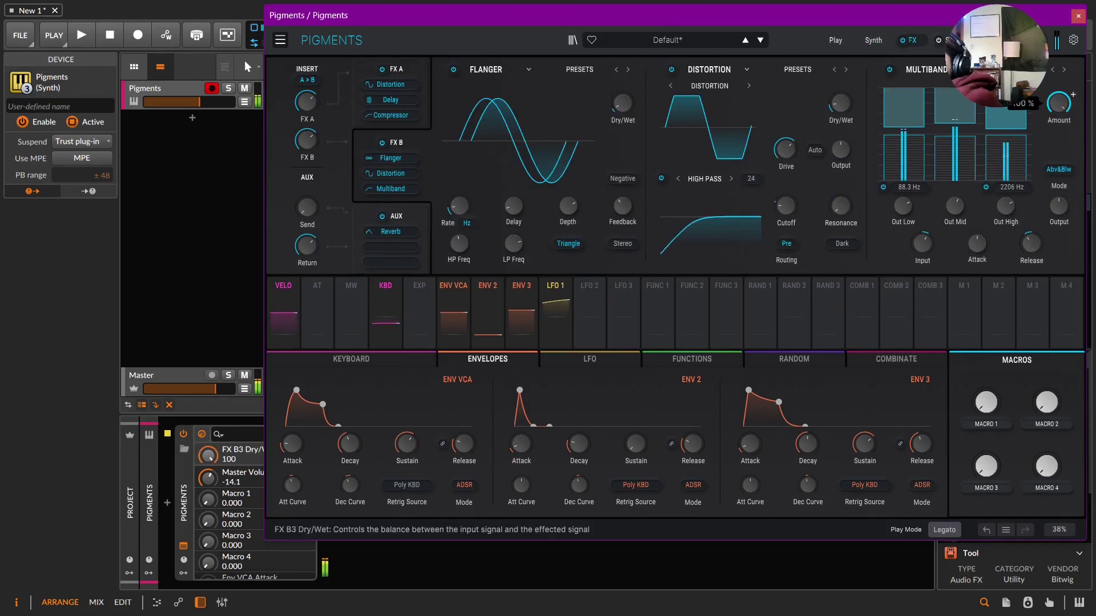
left_click_drag(1057, 103, 1057, 118)
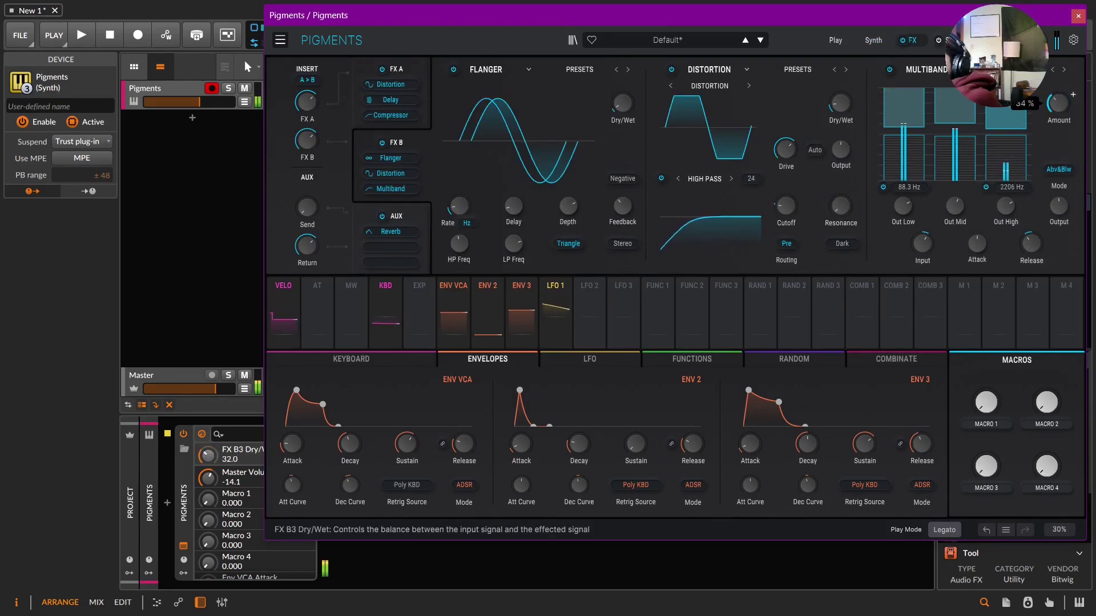
left_click_drag(1044, 35, 1044, 43)
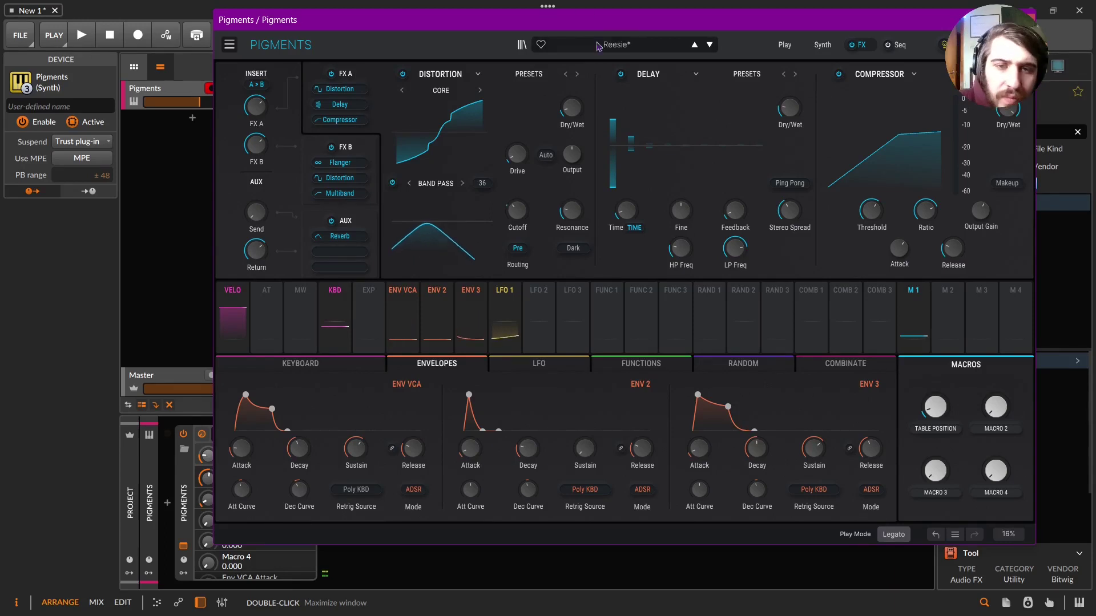
Step: Adjust LFO 1's modulation of the FX A distortion filter and set its cutoff to about 467 Hz
mouse_move(513, 249)
double_click(517, 243)
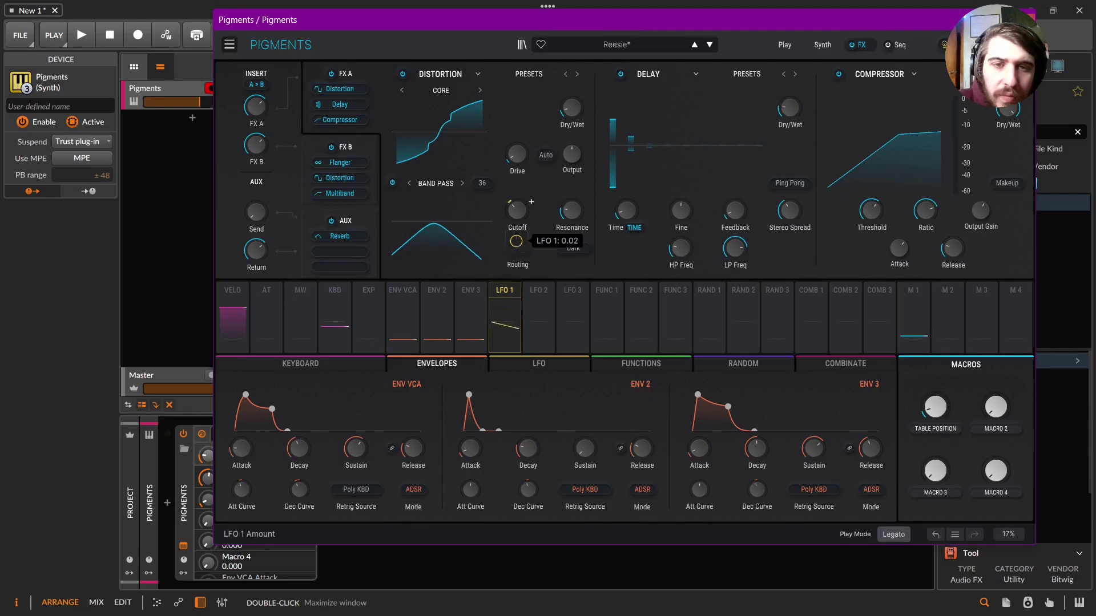
left_click_drag(516, 241, 515, 213)
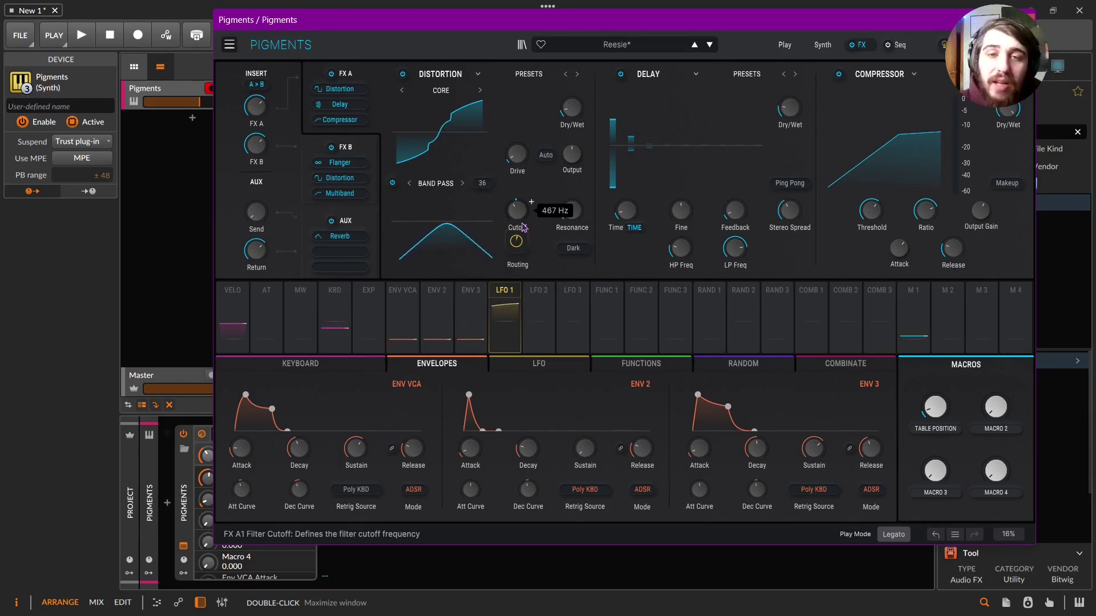
Step: Save the changes to the Reesie preset and return to the synth engine view
left_click(230, 48)
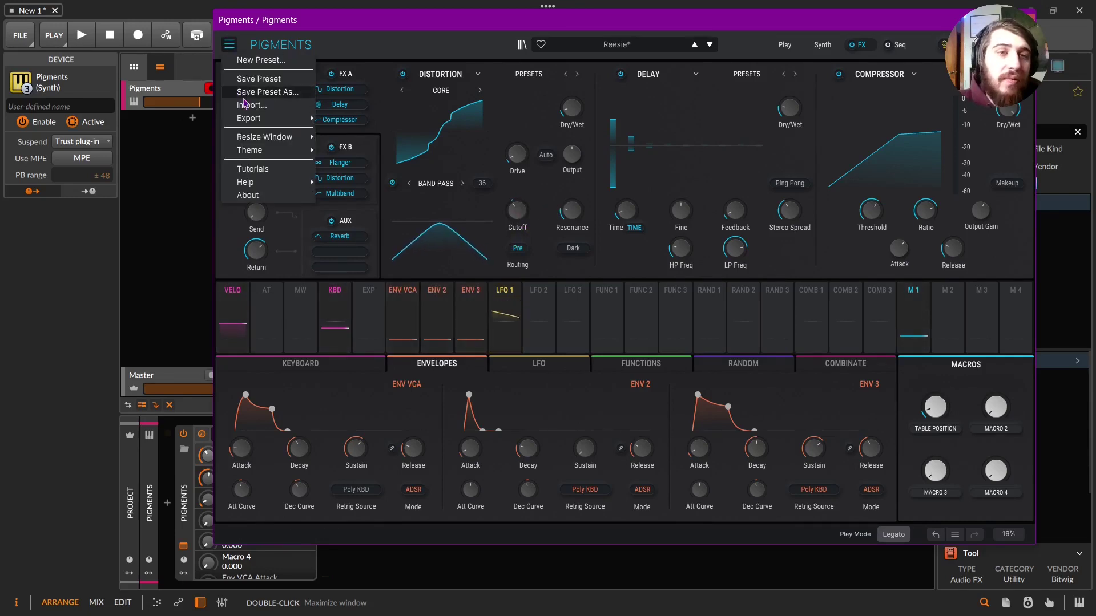
left_click(270, 79)
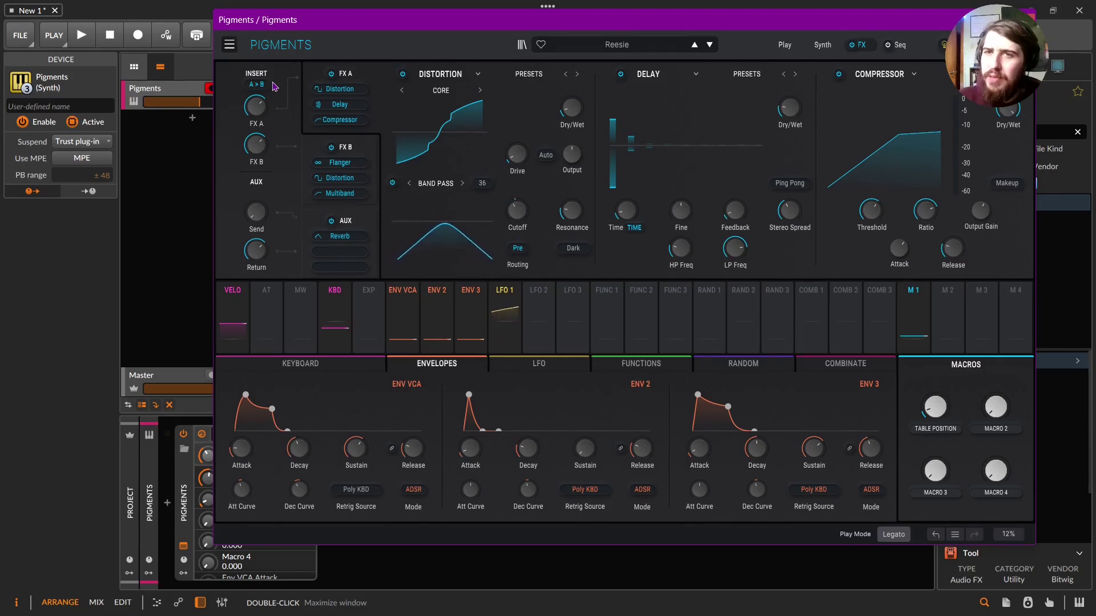
left_click(829, 49)
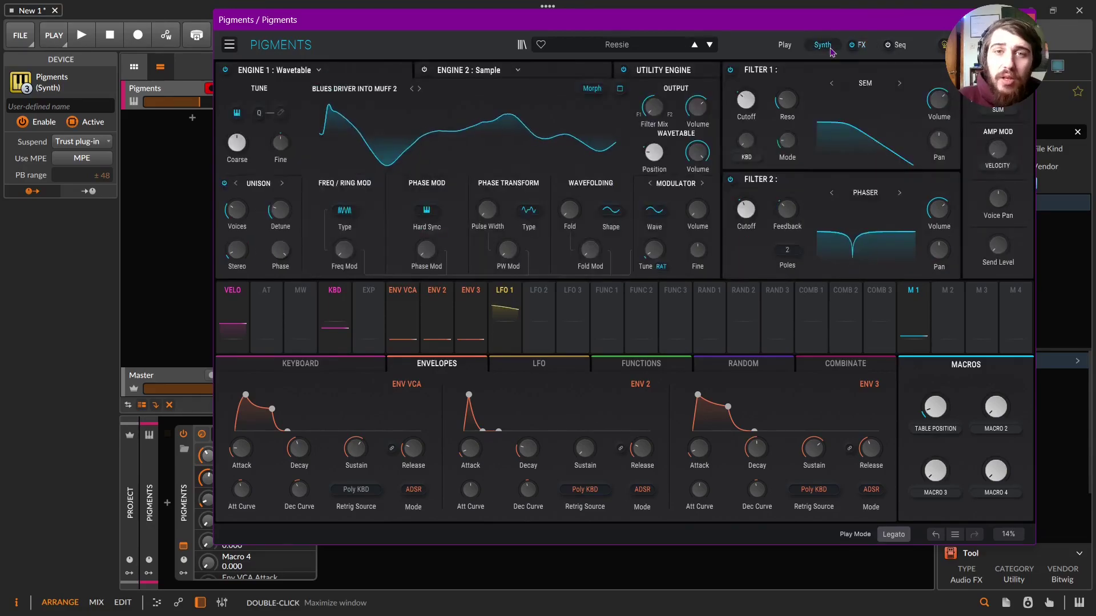